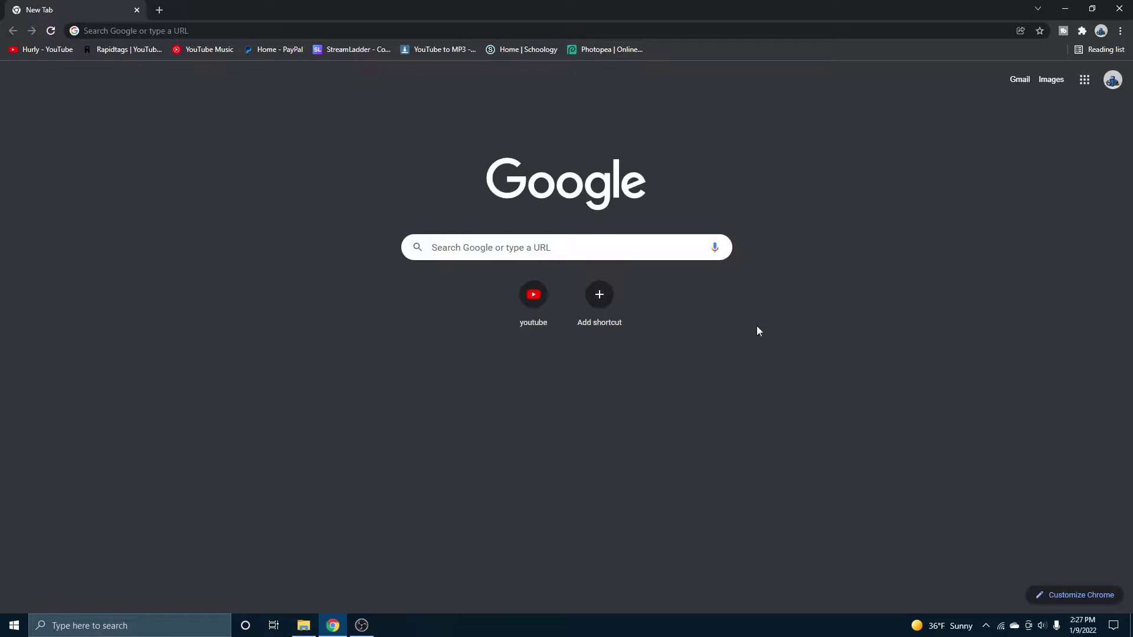
Load the Aternos home page at aternos.org in Chrome
{"action": "left_click", "coordinate": [275, 28]}
{"action": "type", "text": "aternos.org"}
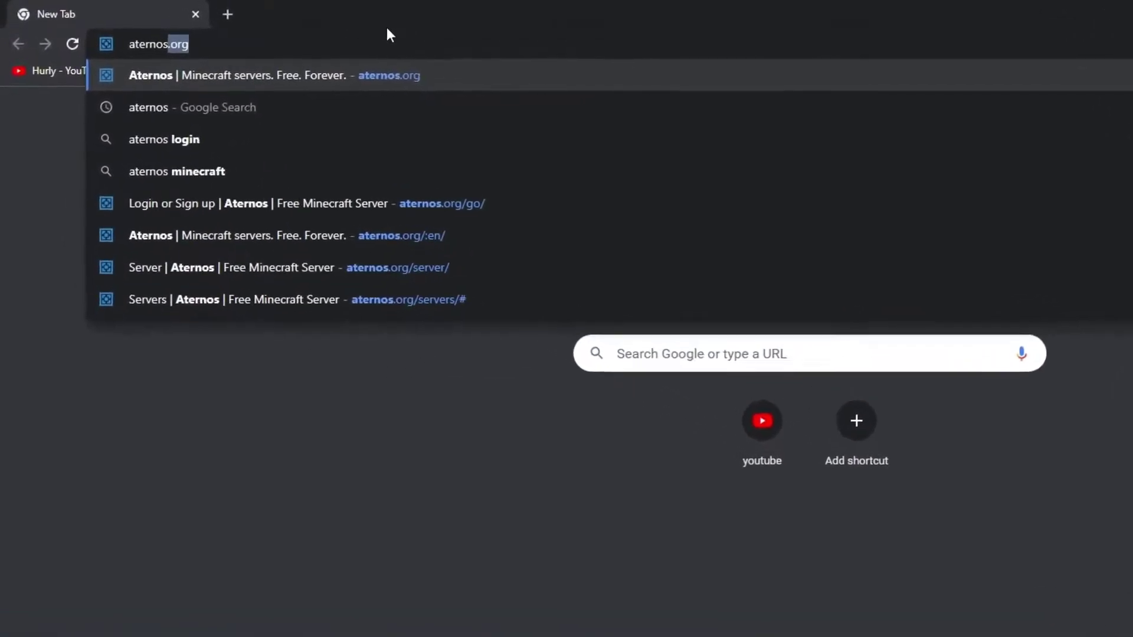
{"action": "key", "text": "Return"}
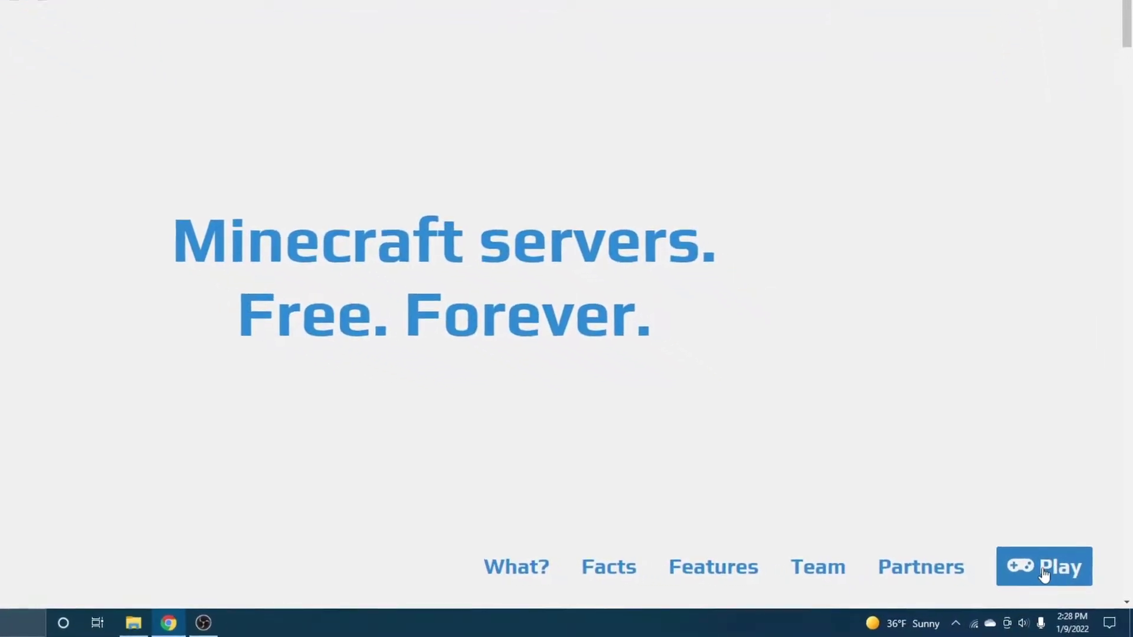
Go from the Aternos home page to the account sign-up form
{"action": "left_click", "coordinate": [1037, 566]}
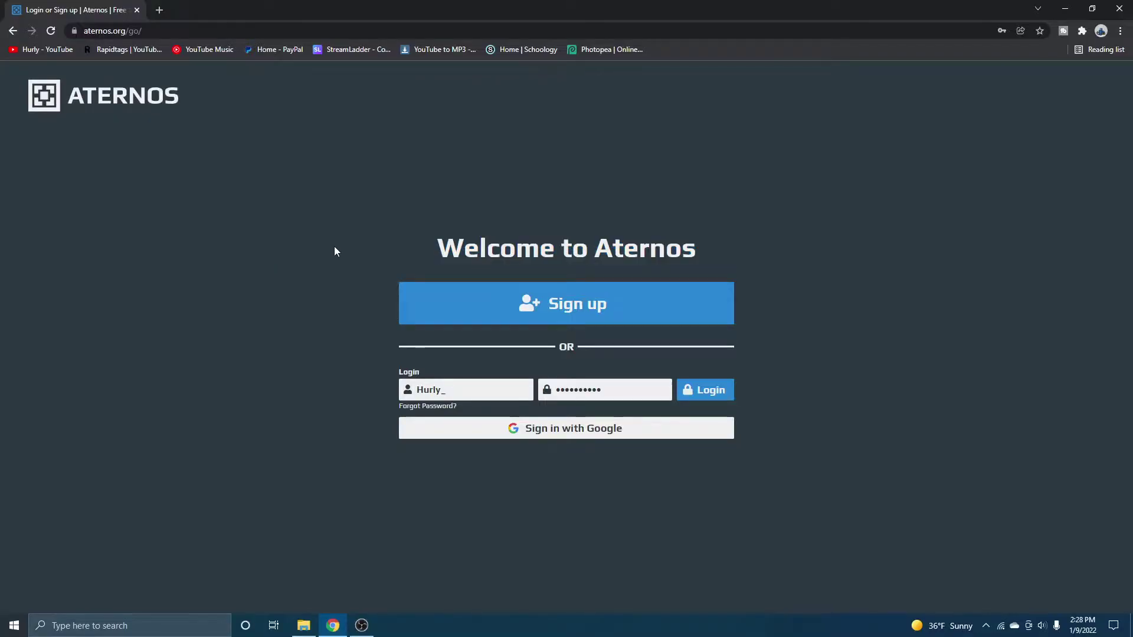
{"action": "left_click_drag", "start_coordinate": [334, 246], "coordinate": [288, 235]}
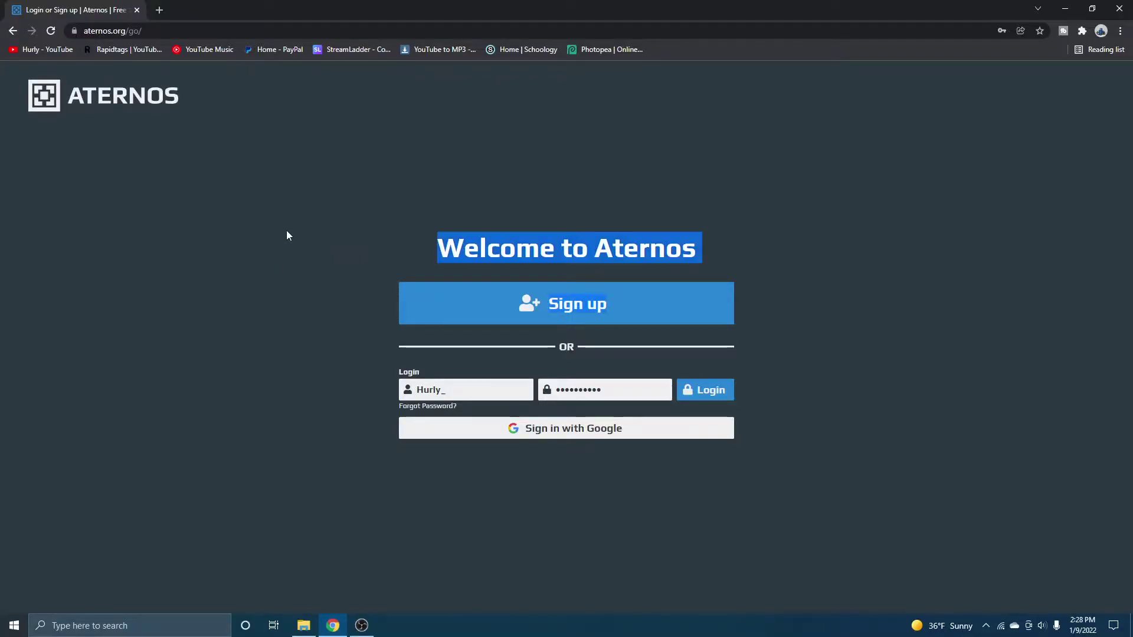
{"action": "left_click", "coordinate": [506, 243]}
{"action": "left_click", "coordinate": [514, 317]}
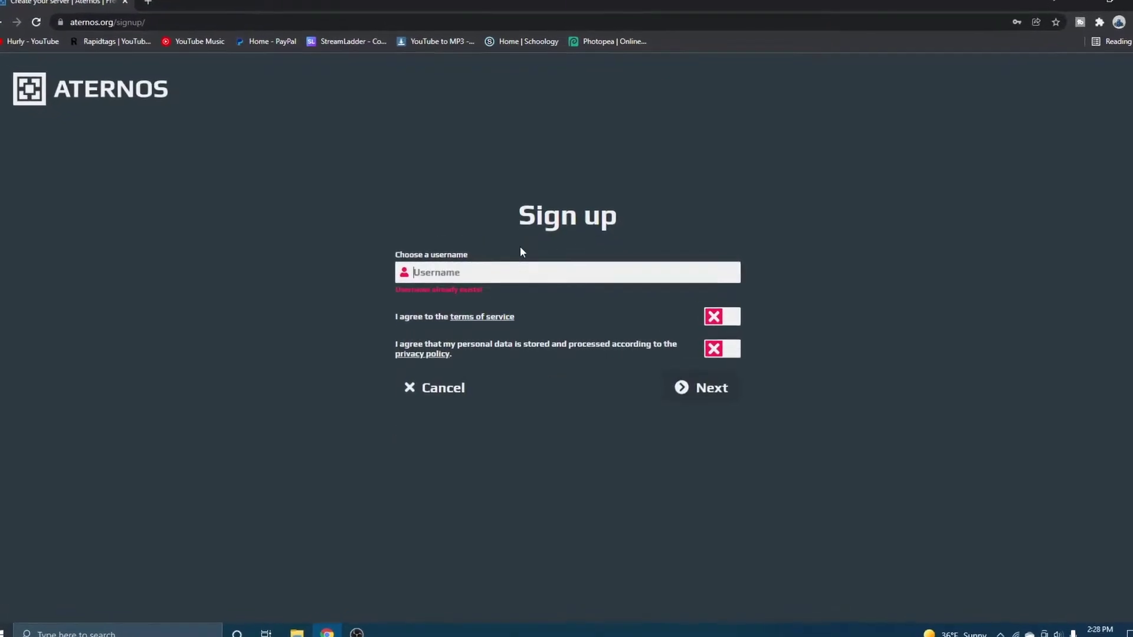
Enter a username, accept the terms of service and privacy policy, and continue
{"action": "type", "text": "Hurly2022"}
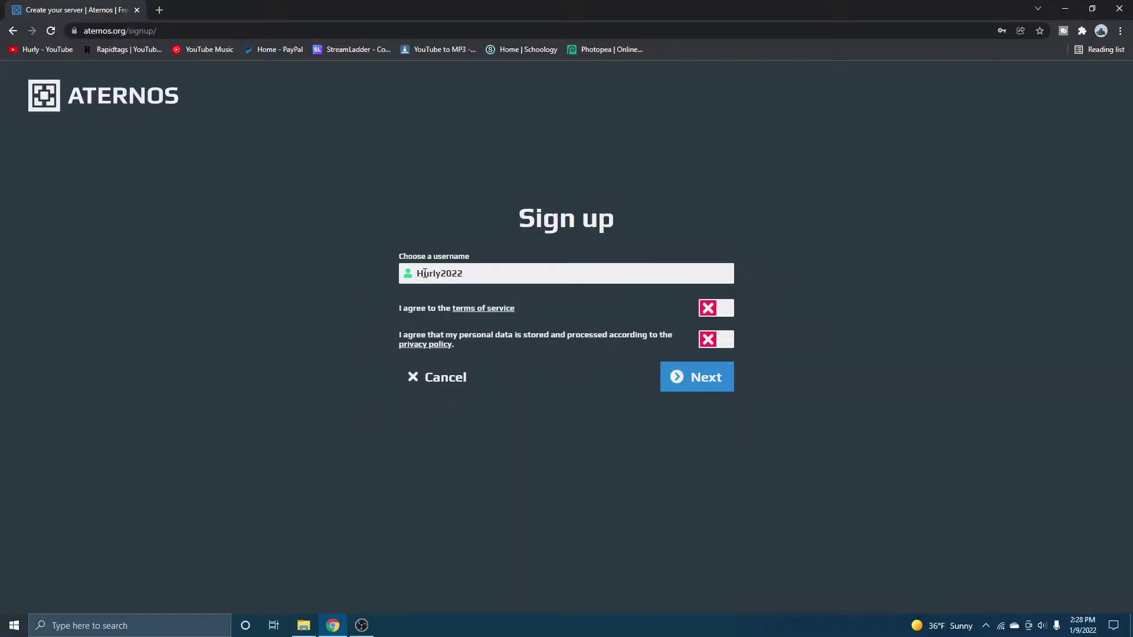
{"action": "double_click", "coordinate": [455, 278]}
{"action": "left_click", "coordinate": [348, 278]}
{"action": "left_click", "coordinate": [714, 310]}
{"action": "left_click", "coordinate": [712, 341]}
{"action": "key", "text": "Return"}
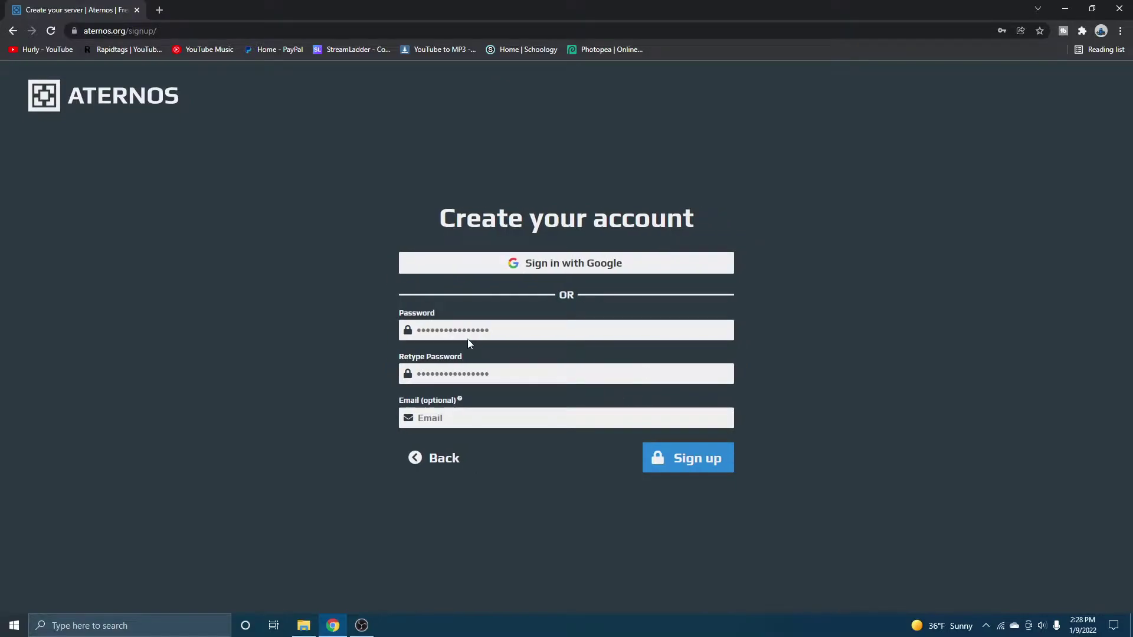
Fill in the account password fields
{"action": "left_click", "coordinate": [468, 336]}
{"action": "key", "text": "Tab"}
{"action": "key", "text": "Tab"}
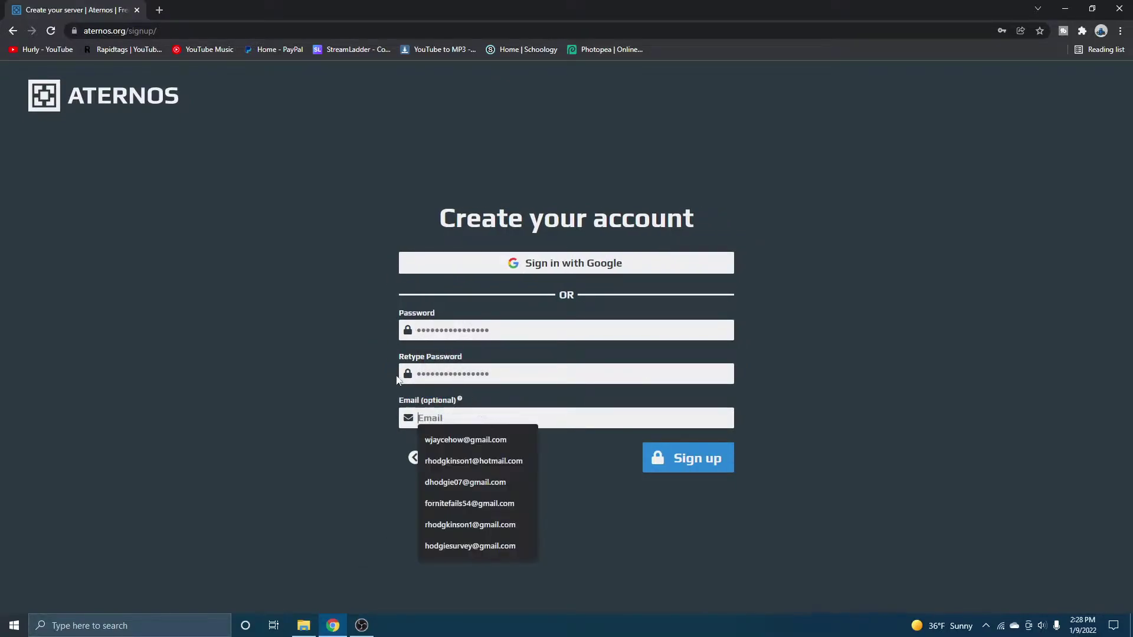
{"action": "left_click", "coordinate": [397, 379]}
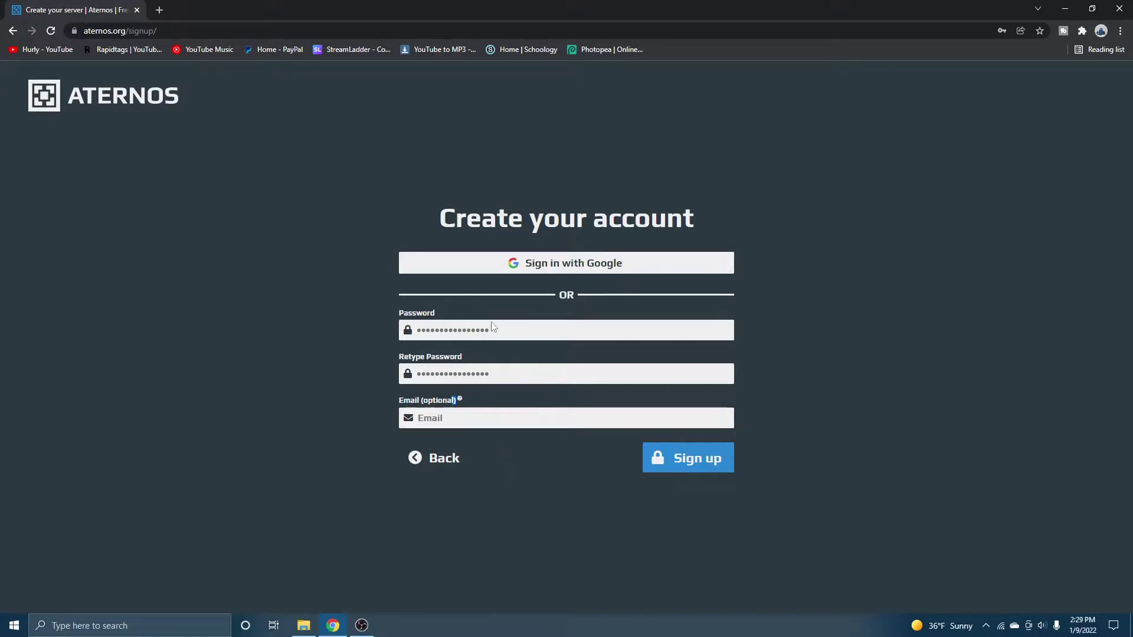
{"action": "left_click", "coordinate": [514, 334]}
{"action": "type", "text": "******"}
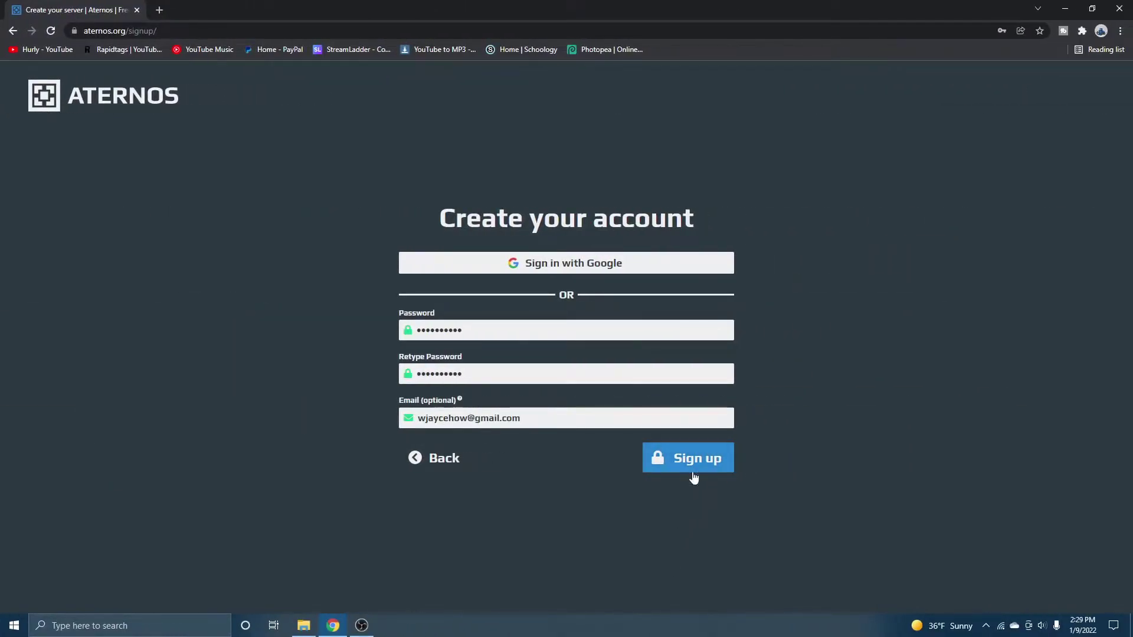
Submit the sign-up and decline Chrome's offer to save the password
{"action": "left_click", "coordinate": [689, 473]}
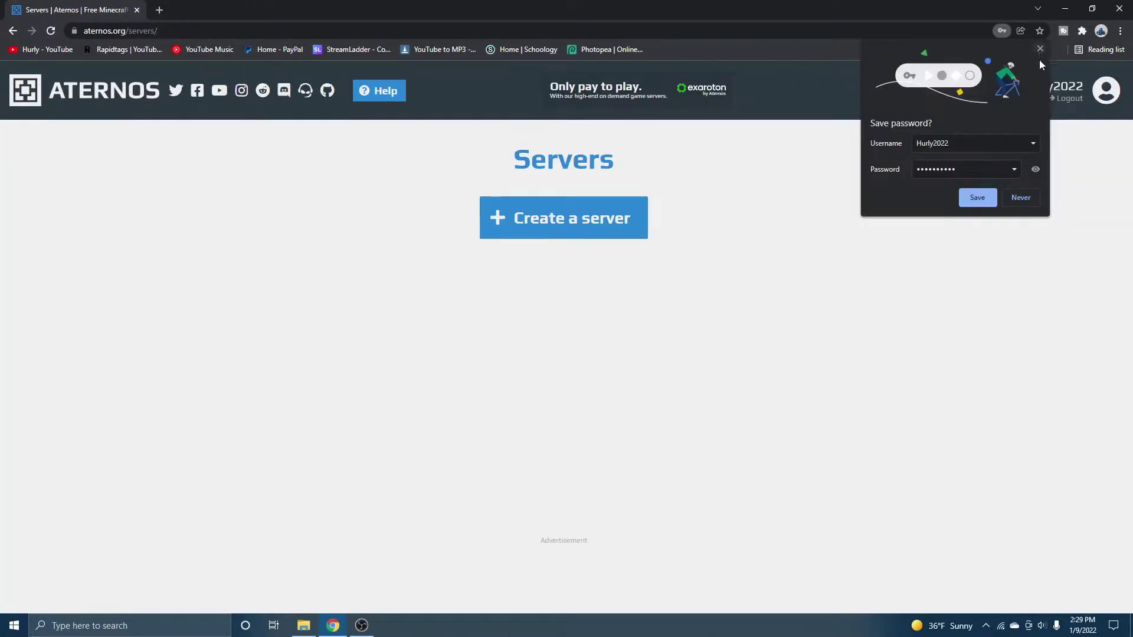
{"action": "left_click", "coordinate": [1038, 50]}
{"action": "left_click_drag", "start_coordinate": [501, 157], "coordinate": [711, 172]}
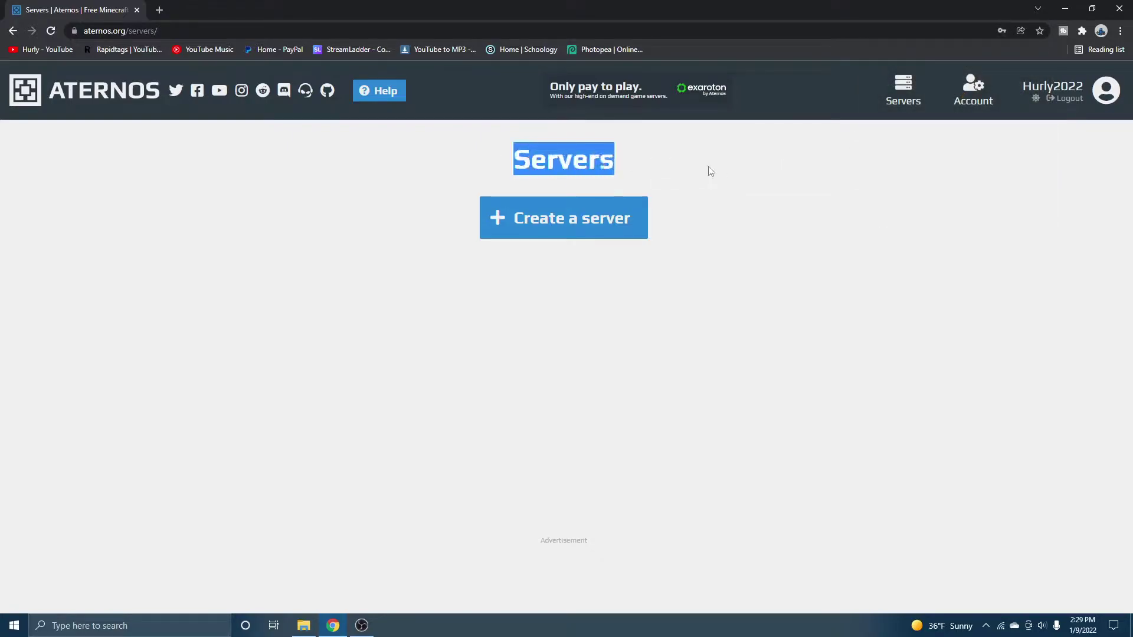
{"action": "left_click", "coordinate": [711, 171]}
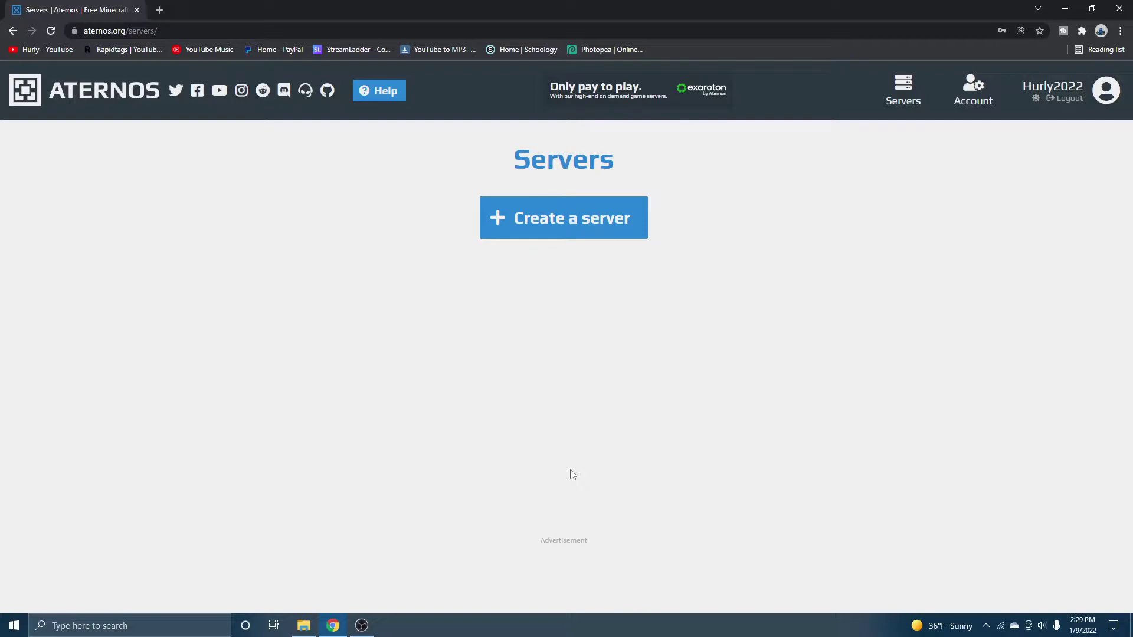
Create a new server and rename its address to hjajuixzhauishui.aternos.me
{"action": "left_click", "coordinate": [581, 230]}
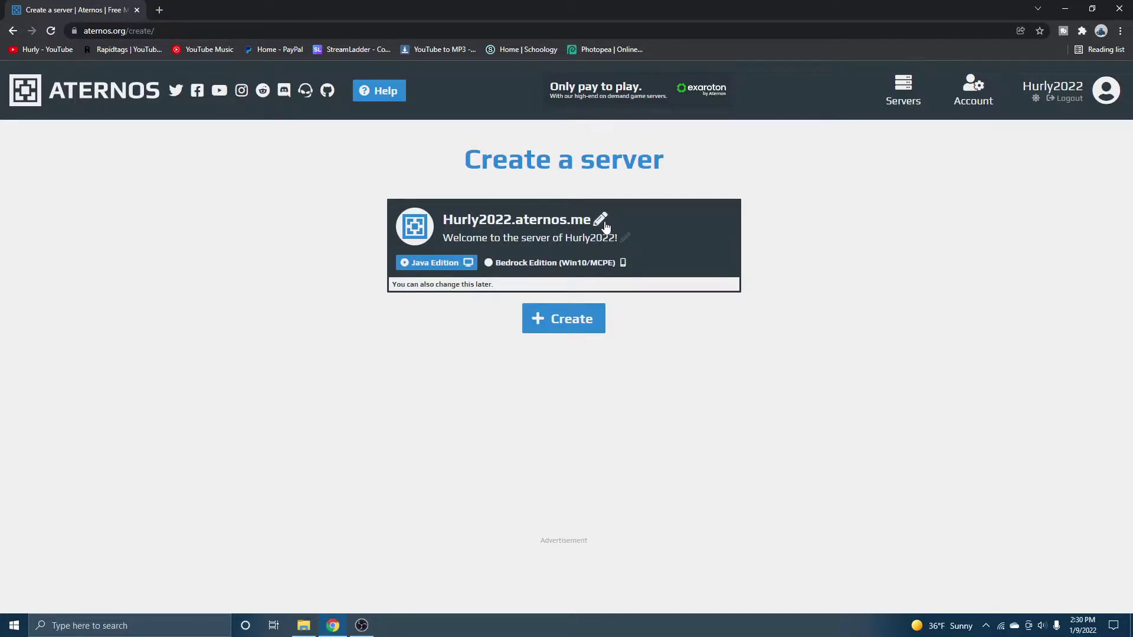
{"action": "left_click", "coordinate": [603, 223]}
{"action": "left_click", "coordinate": [511, 218]}
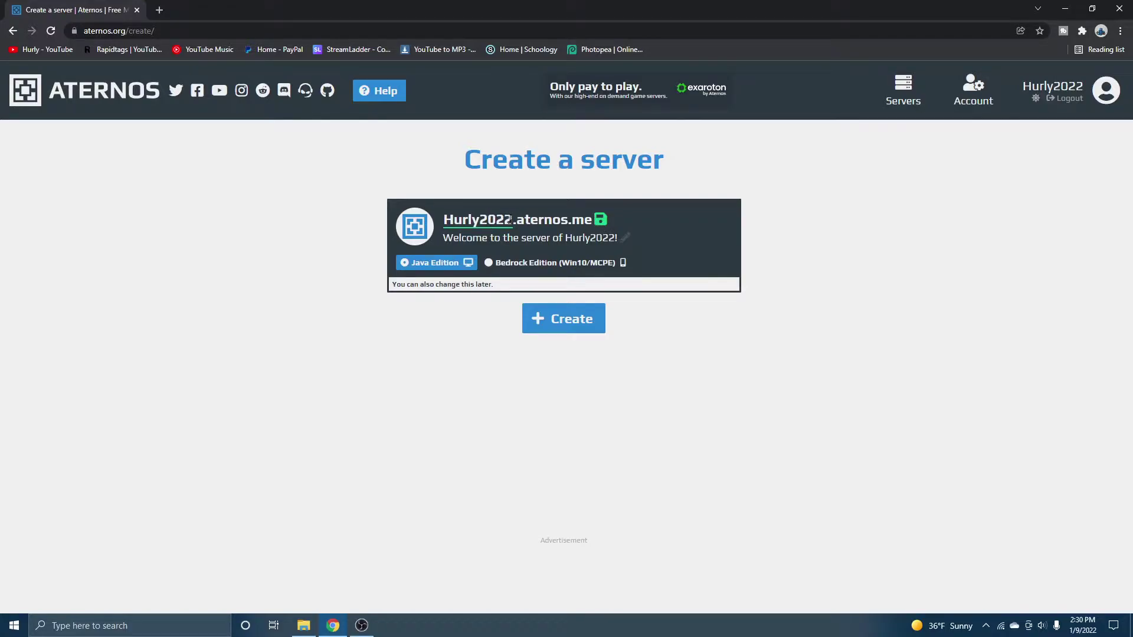
{"action": "left_click_drag", "start_coordinate": [511, 219], "coordinate": [416, 227]}
{"action": "key", "text": "BackSpace"}
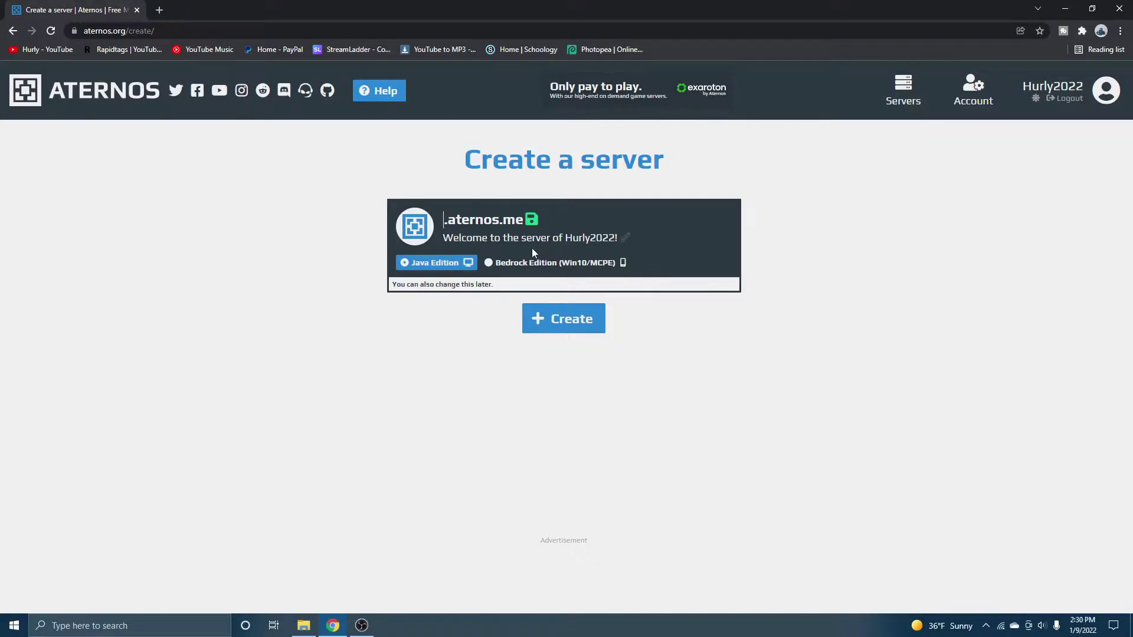
{"action": "type", "text": "hjajuixzhauish"}
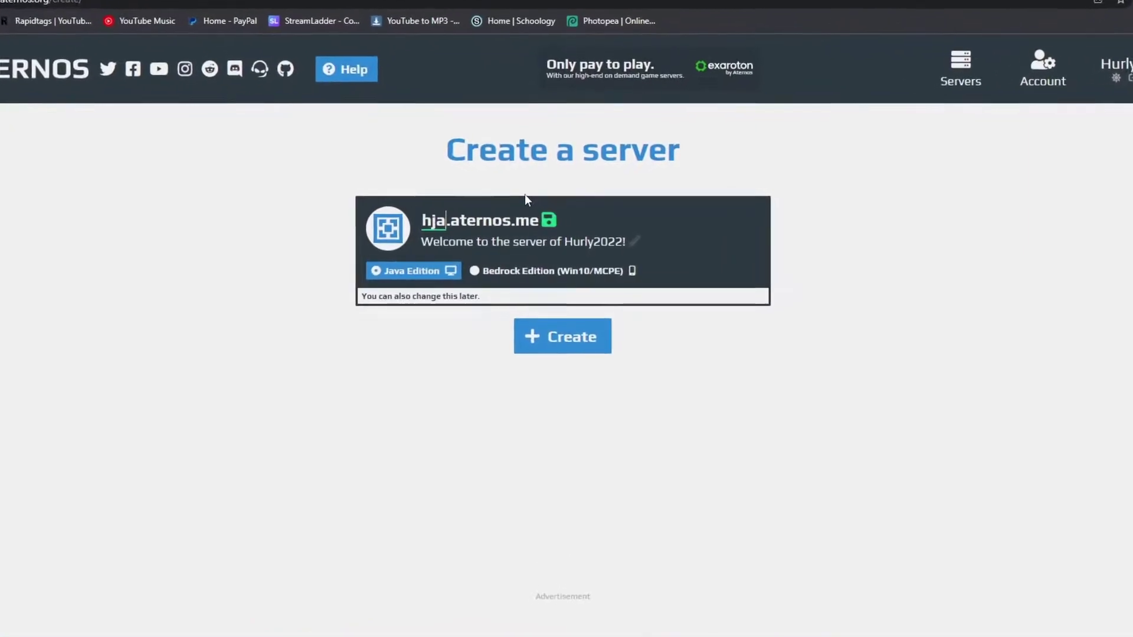
{"action": "type", "text": "ui"}
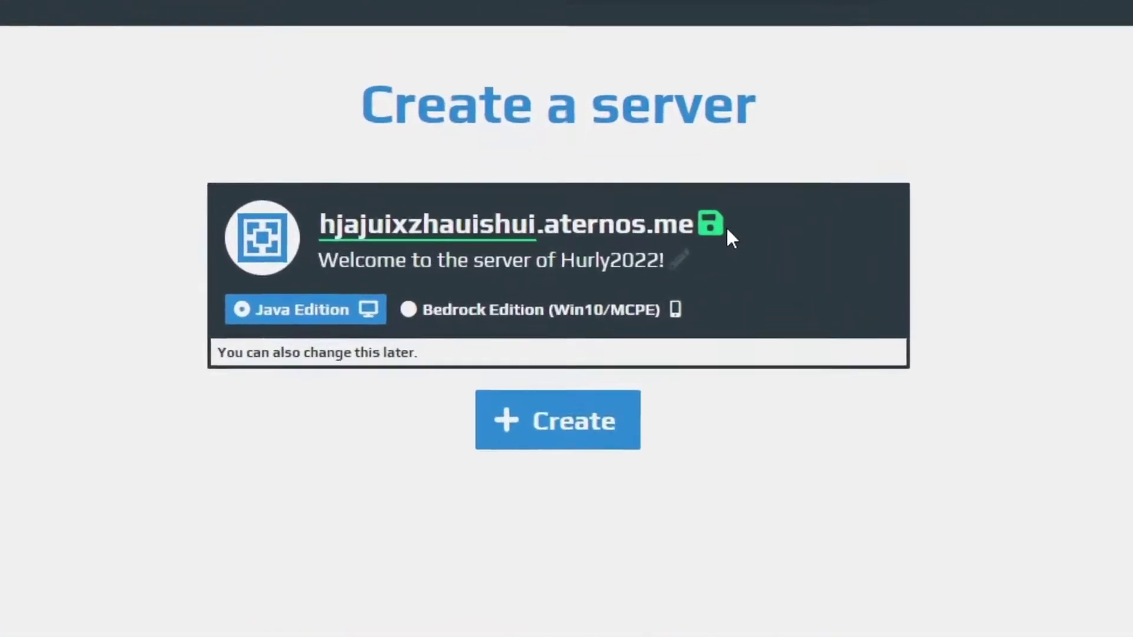
{"action": "left_click", "coordinate": [646, 220]}
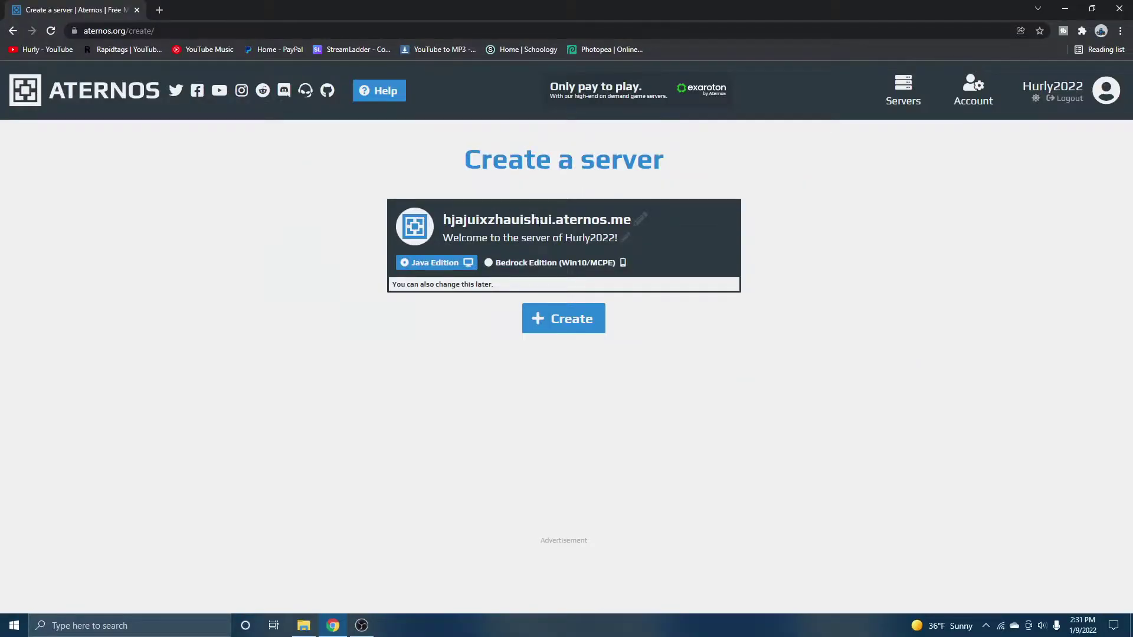
{"action": "double_click", "coordinate": [539, 221]}
{"action": "left_click", "coordinate": [620, 238]}
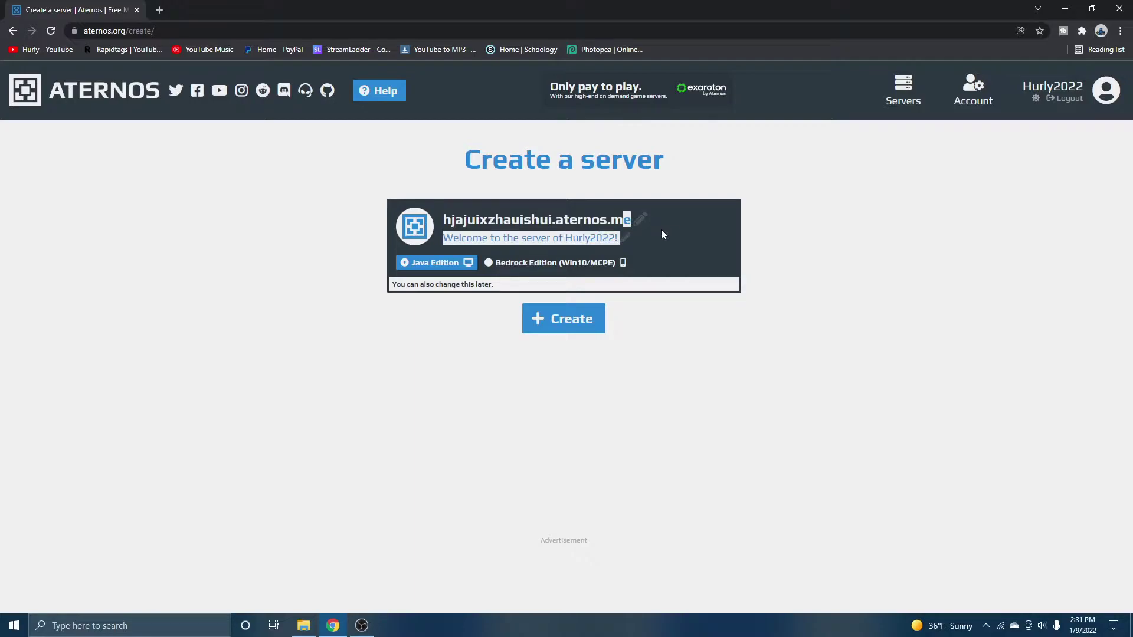
Replace the server's welcome message with 'Make sure to sub!!!!'
{"action": "left_click", "coordinate": [626, 238]}
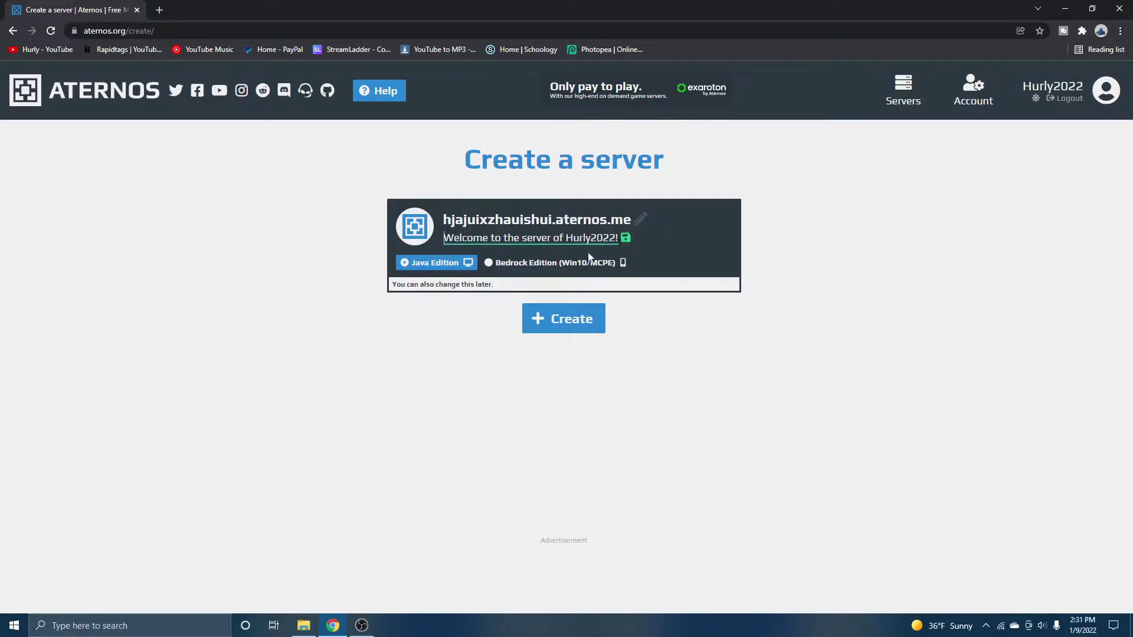
{"action": "key", "text": "ctrl+a"}
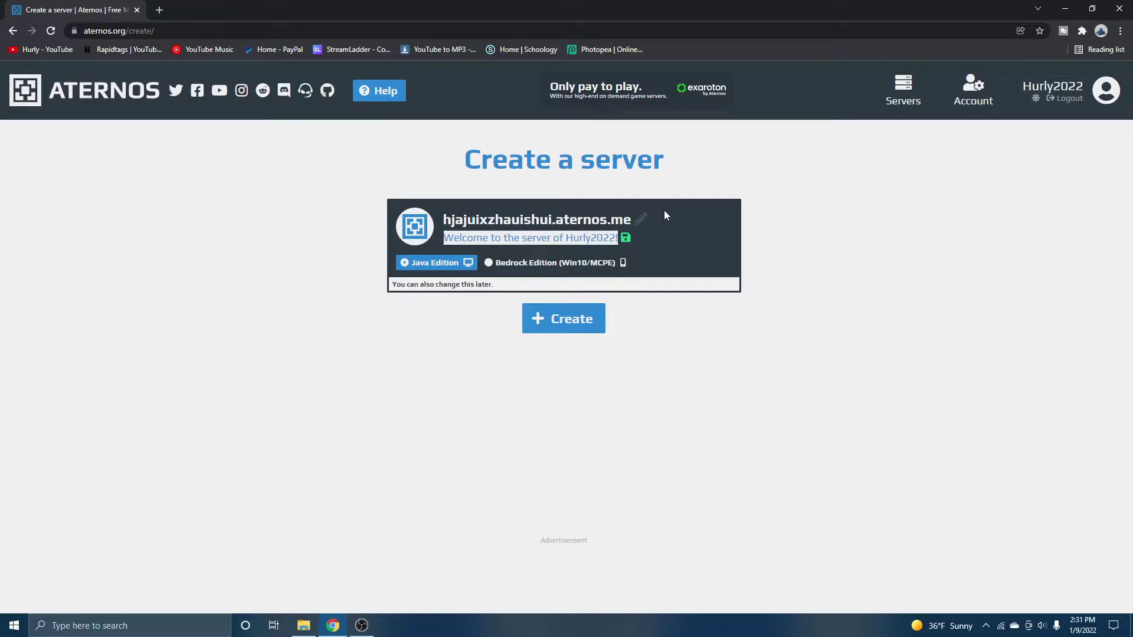
{"action": "type", "text": "Make sure to"}
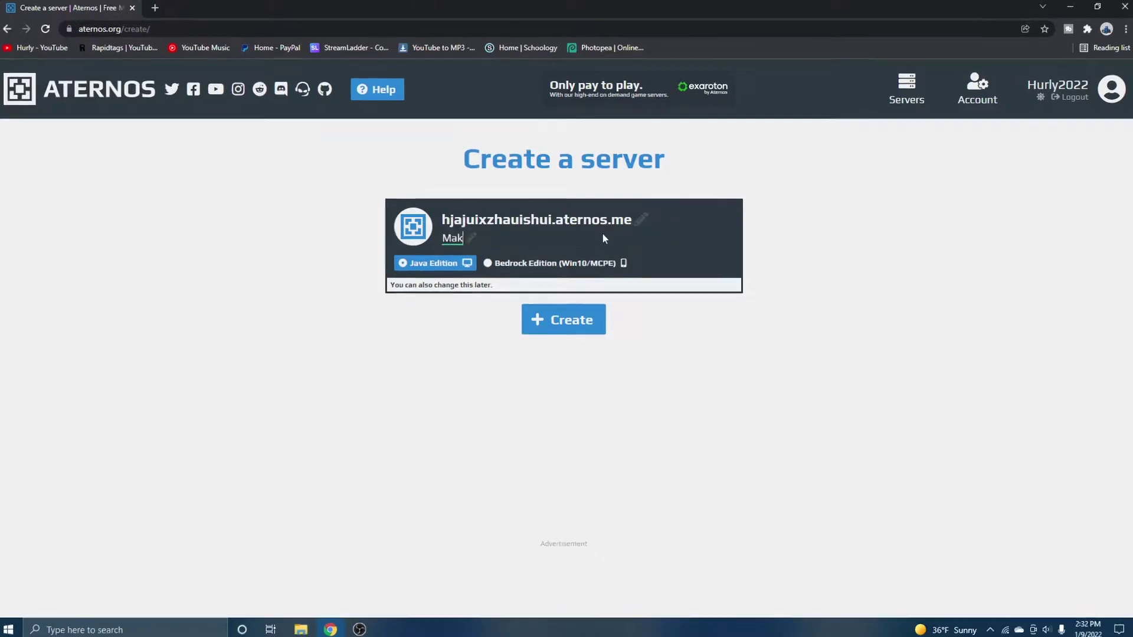
{"action": "type", "text": " sub!!!!"}
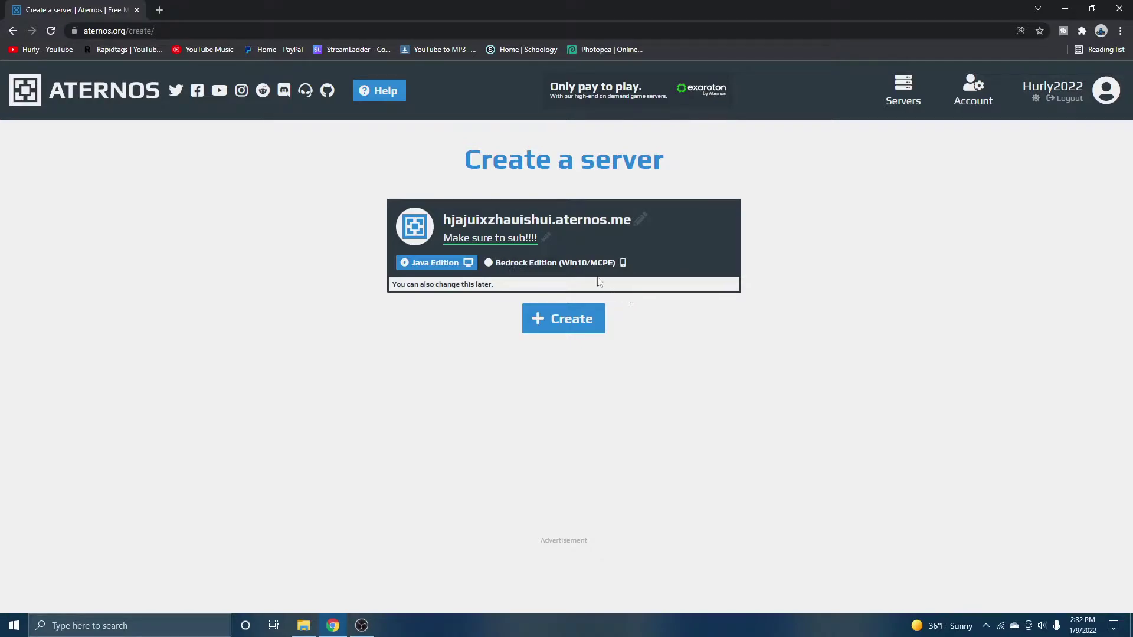
Create the server with the chosen address and welcome message
{"action": "left_click", "coordinate": [593, 314]}
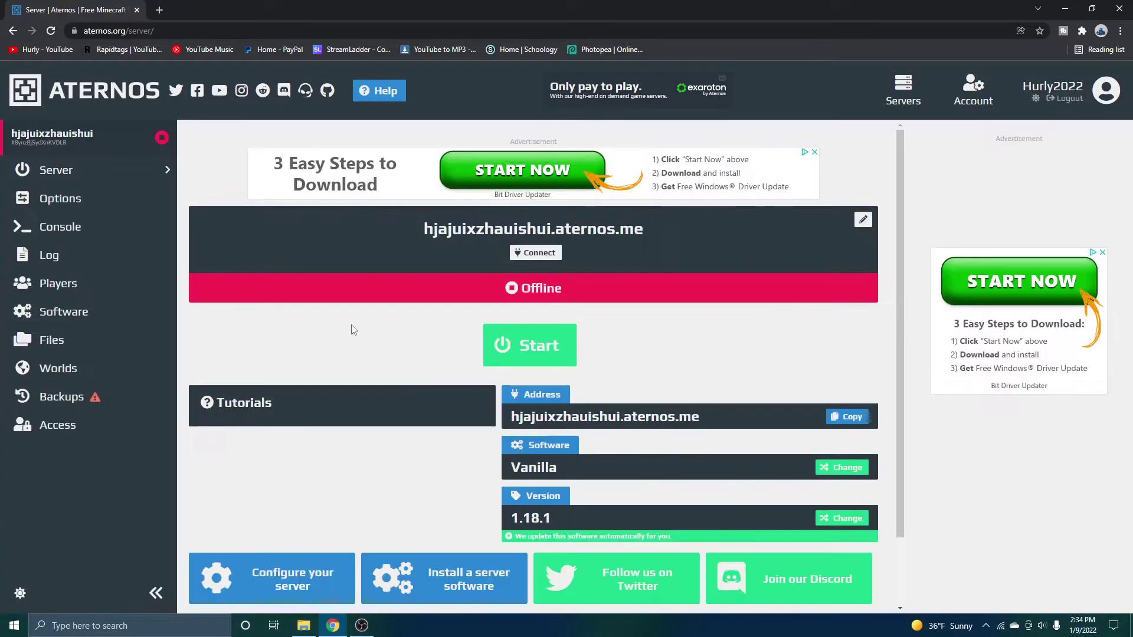
{"action": "scroll", "coordinate": [552, 337], "scroll_direction": "down", "scroll_amount": 1}
{"action": "scroll", "coordinate": [551, 338], "scroll_direction": "up", "scroll_amount": 1}
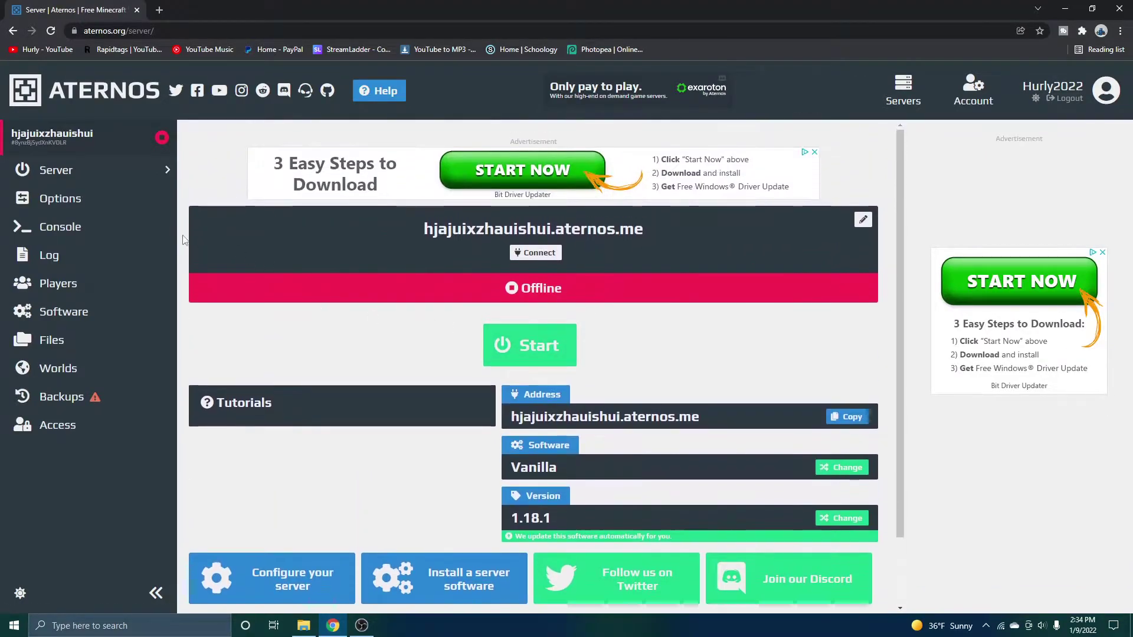
Browse the Java and Bedrock tiles on the server's Software page
{"action": "left_click", "coordinate": [93, 317]}
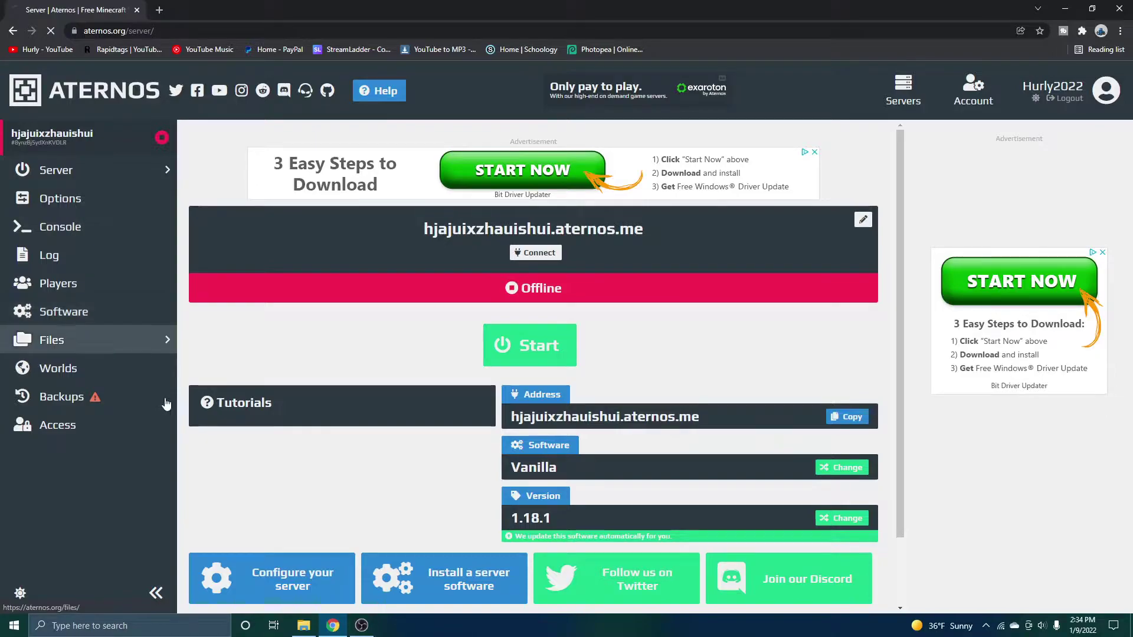
{"action": "scroll", "coordinate": [587, 468], "scroll_direction": "down", "scroll_amount": 2}
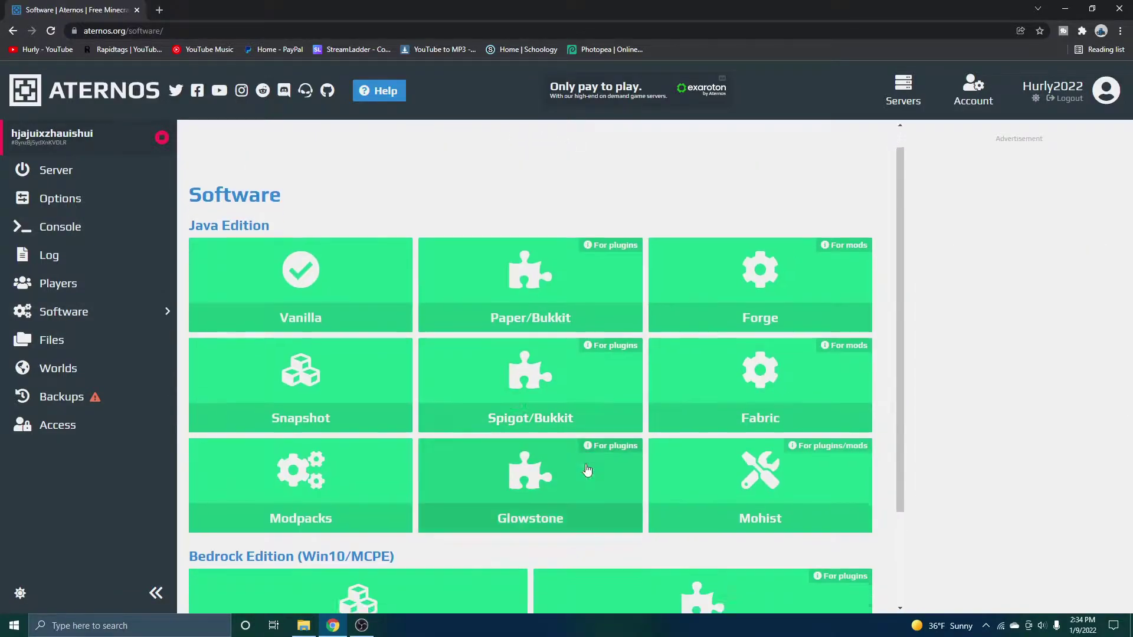
{"action": "scroll", "coordinate": [358, 382], "scroll_direction": "up", "scroll_amount": 1}
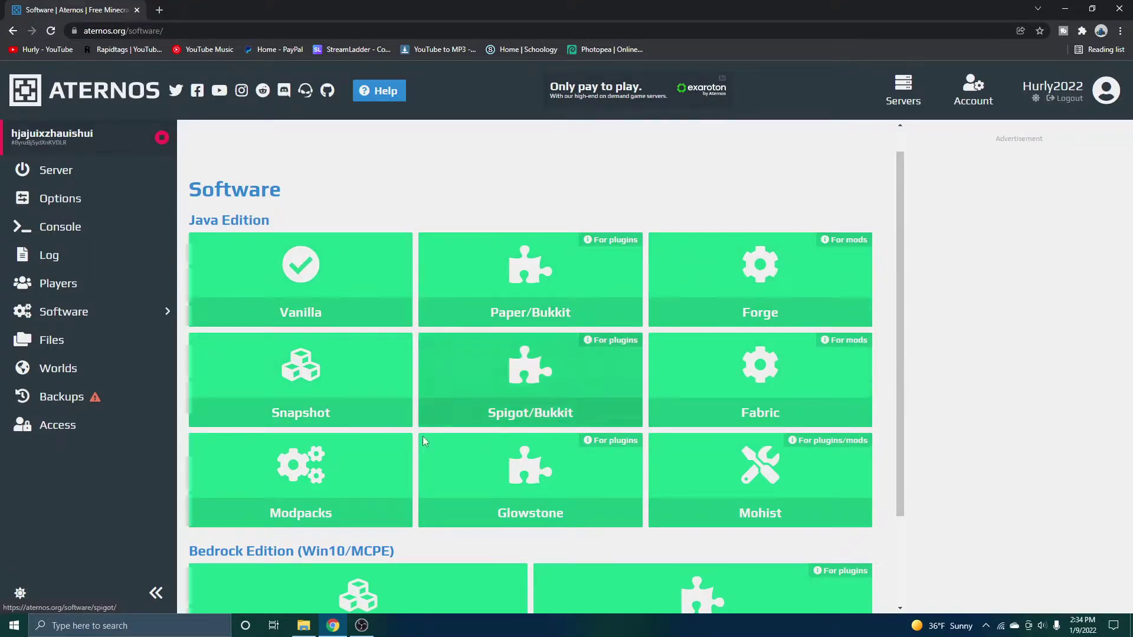
{"action": "scroll", "coordinate": [836, 464], "scroll_direction": "down", "scroll_amount": 1}
{"action": "scroll", "coordinate": [767, 449], "scroll_direction": "down", "scroll_amount": 1}
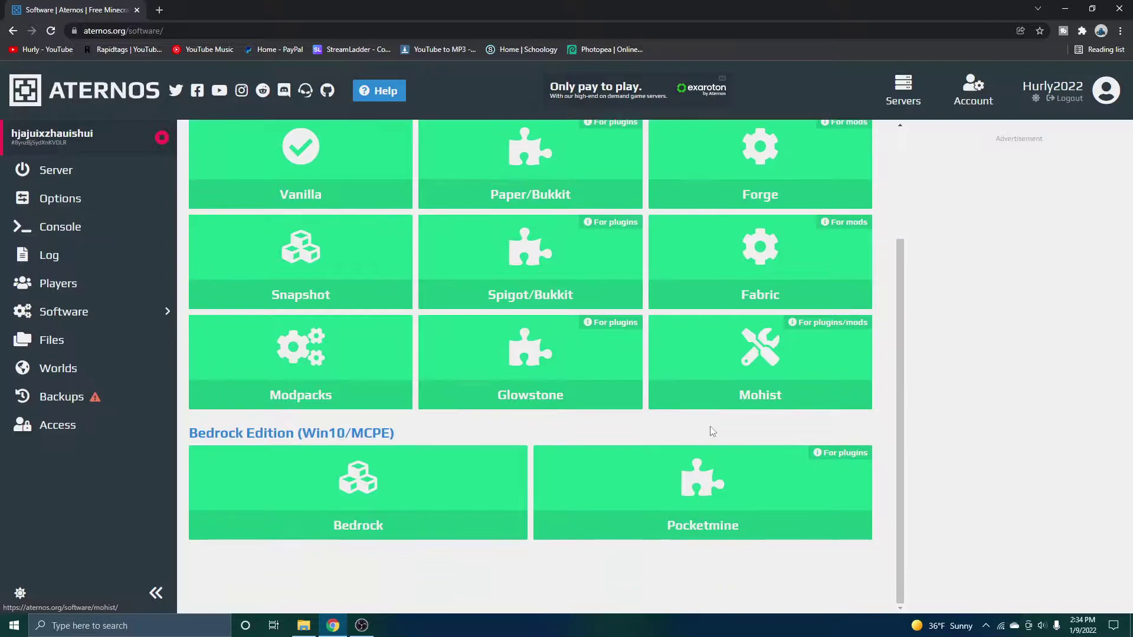
{"action": "scroll", "coordinate": [711, 431], "scroll_direction": "up", "scroll_amount": 1}
{"action": "scroll", "coordinate": [708, 431], "scroll_direction": "up", "scroll_amount": 1}
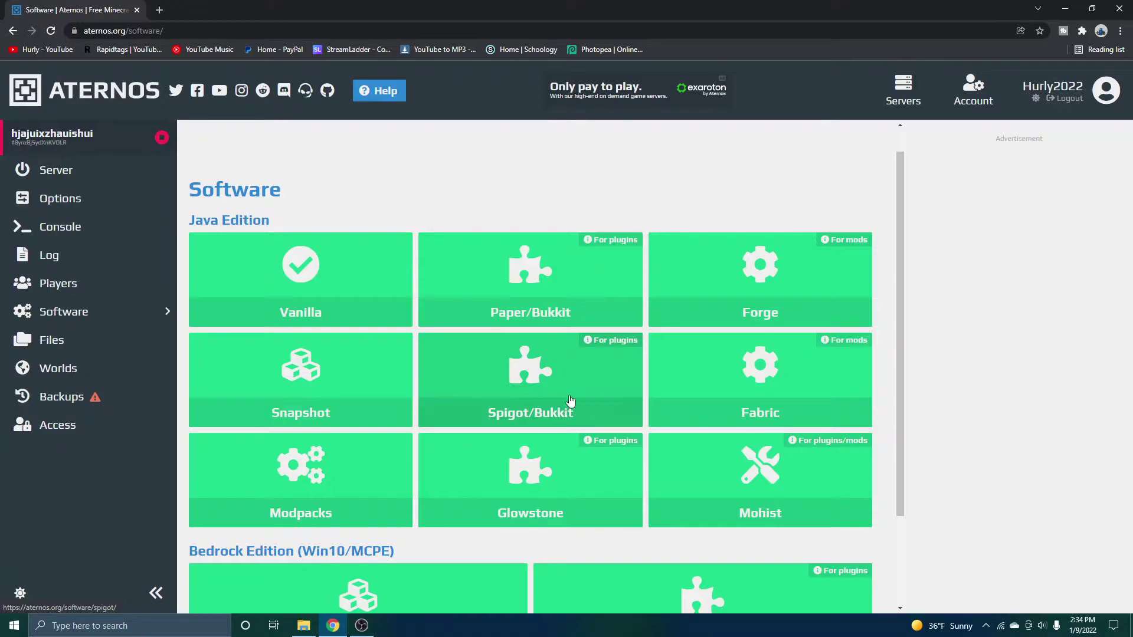
{"action": "scroll", "coordinate": [477, 352], "scroll_direction": "down", "scroll_amount": 1}
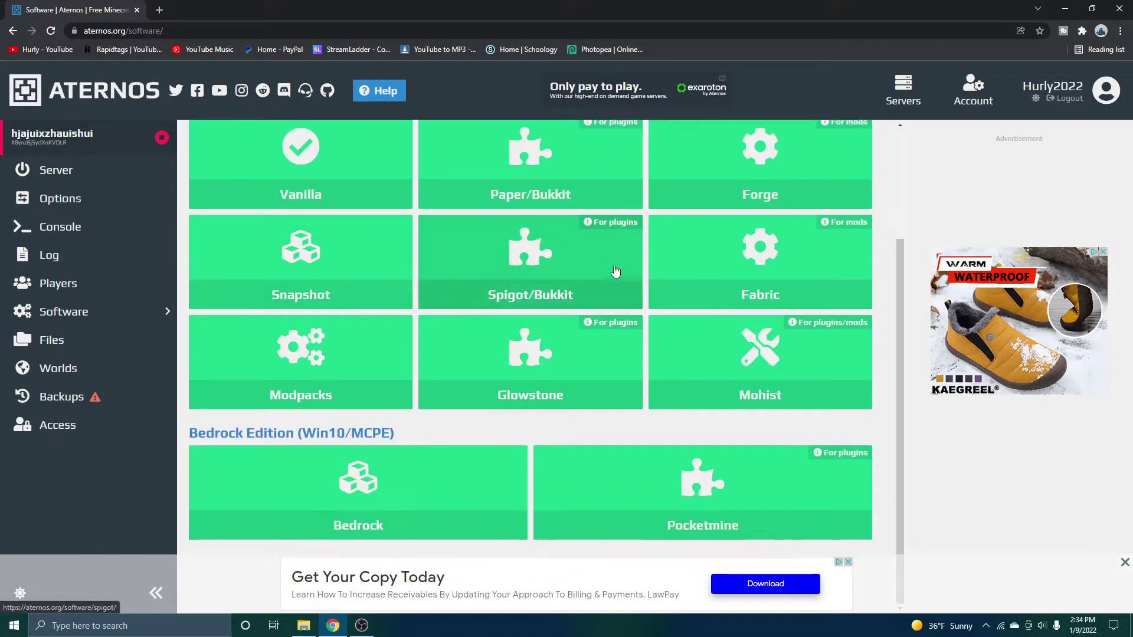
{"action": "scroll", "coordinate": [612, 273], "scroll_direction": "up", "scroll_amount": 1}
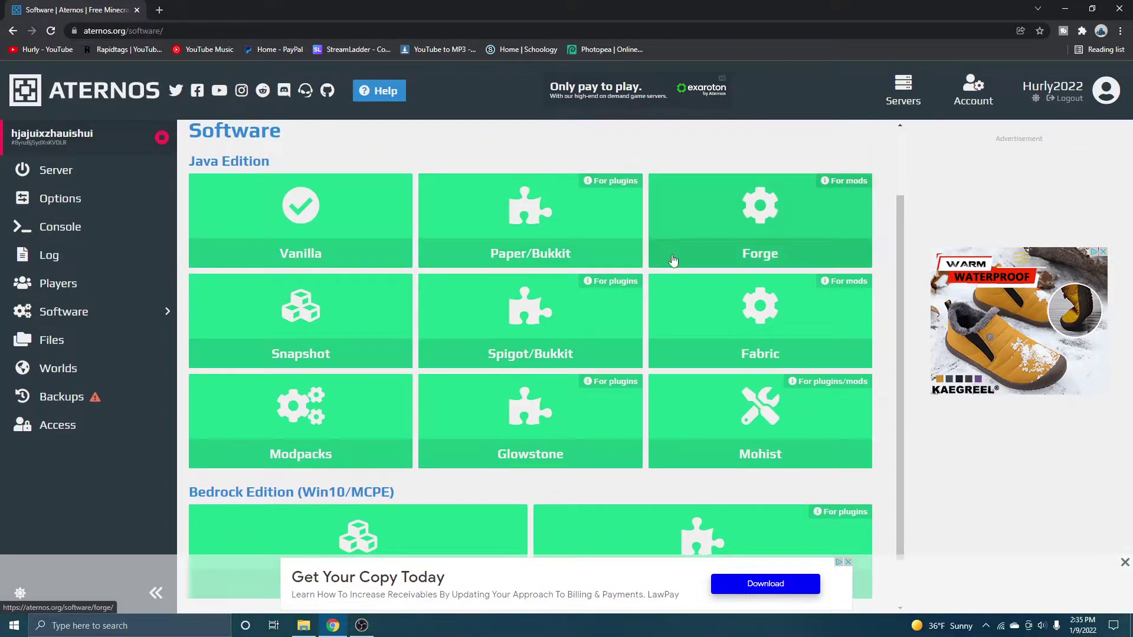
Open the Spigot/Bukkit version list
{"action": "left_click", "coordinate": [477, 331]}
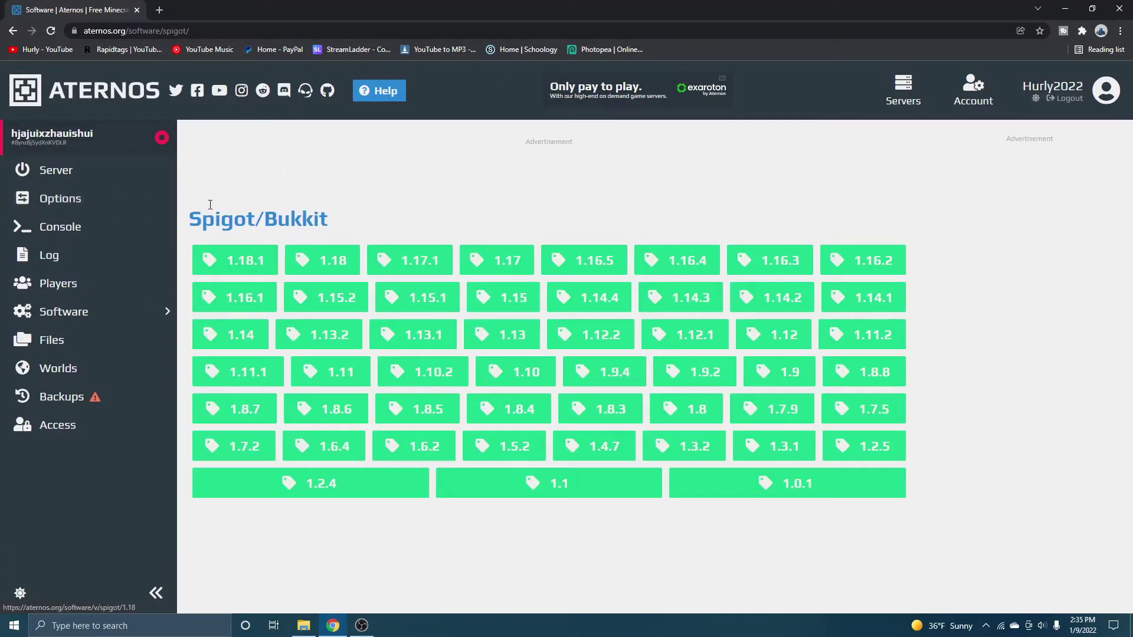
{"action": "left_click_drag", "start_coordinate": [266, 220], "coordinate": [189, 220]}
{"action": "left_click", "coordinate": [430, 228]}
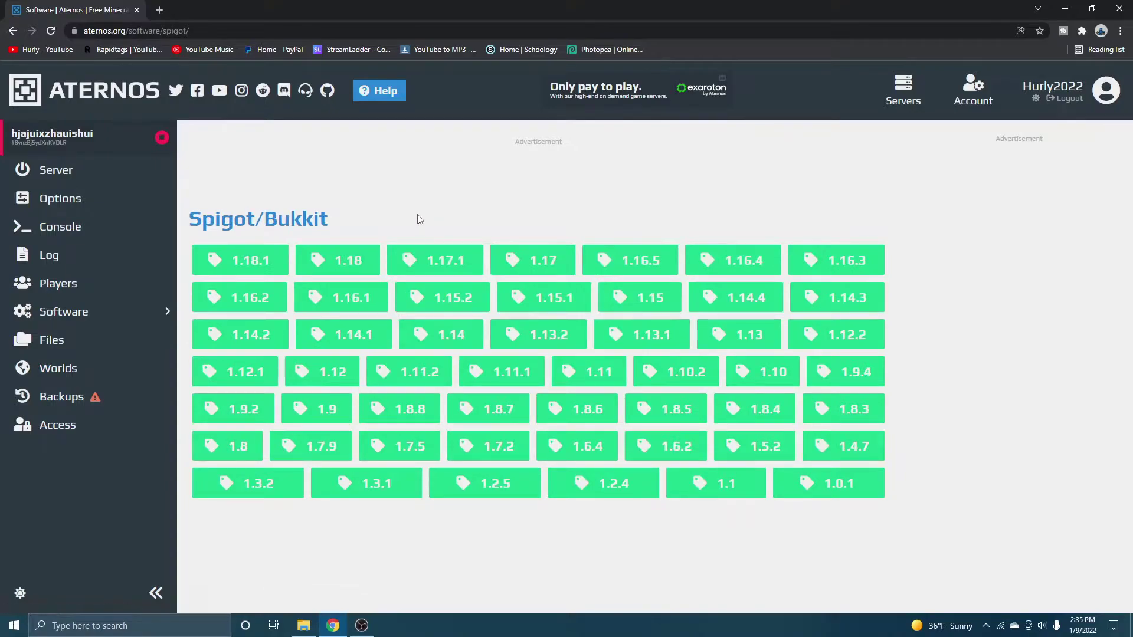
{"action": "left_click_drag", "start_coordinate": [388, 218], "coordinate": [190, 218]}
{"action": "left_click", "coordinate": [275, 194]}
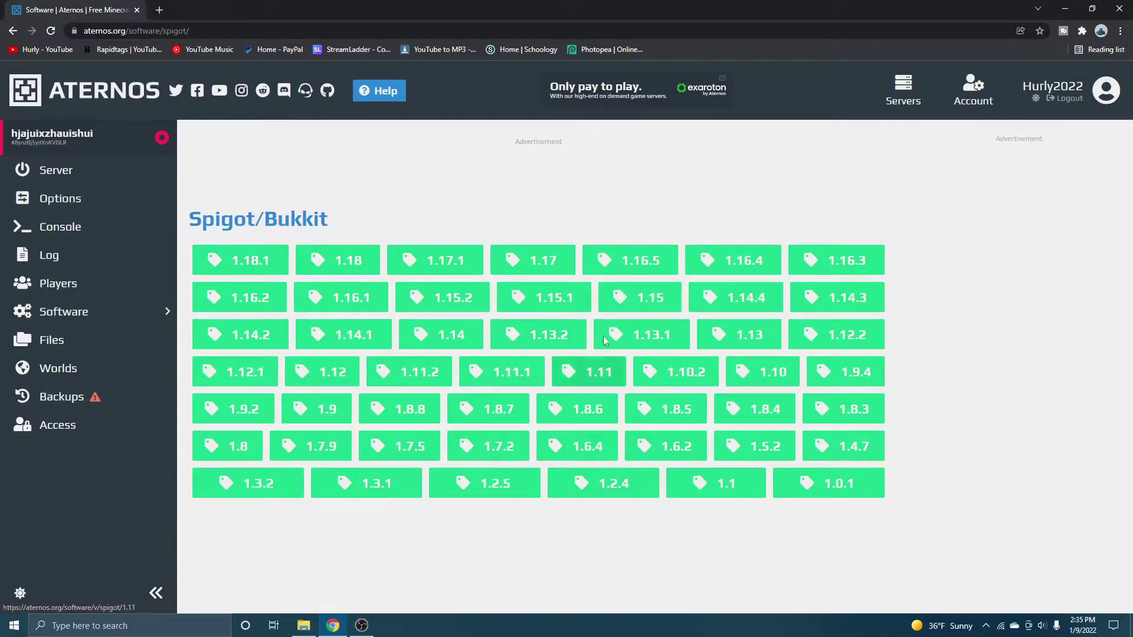
Install Spigot 1.18 on the server
{"action": "left_click", "coordinate": [334, 270]}
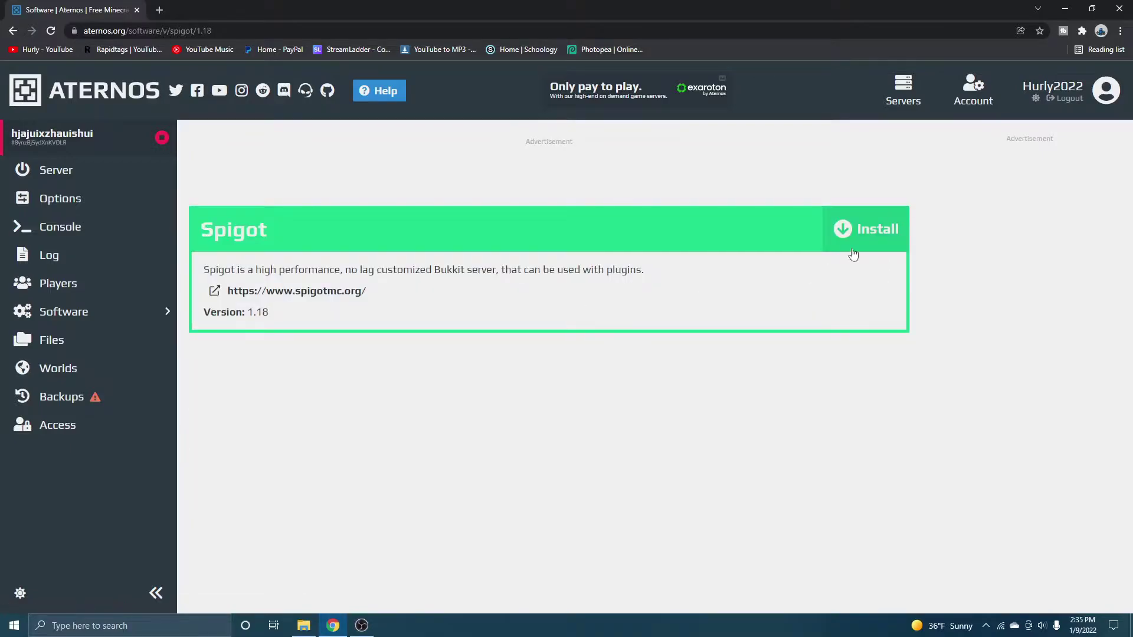
{"action": "left_click", "coordinate": [865, 240]}
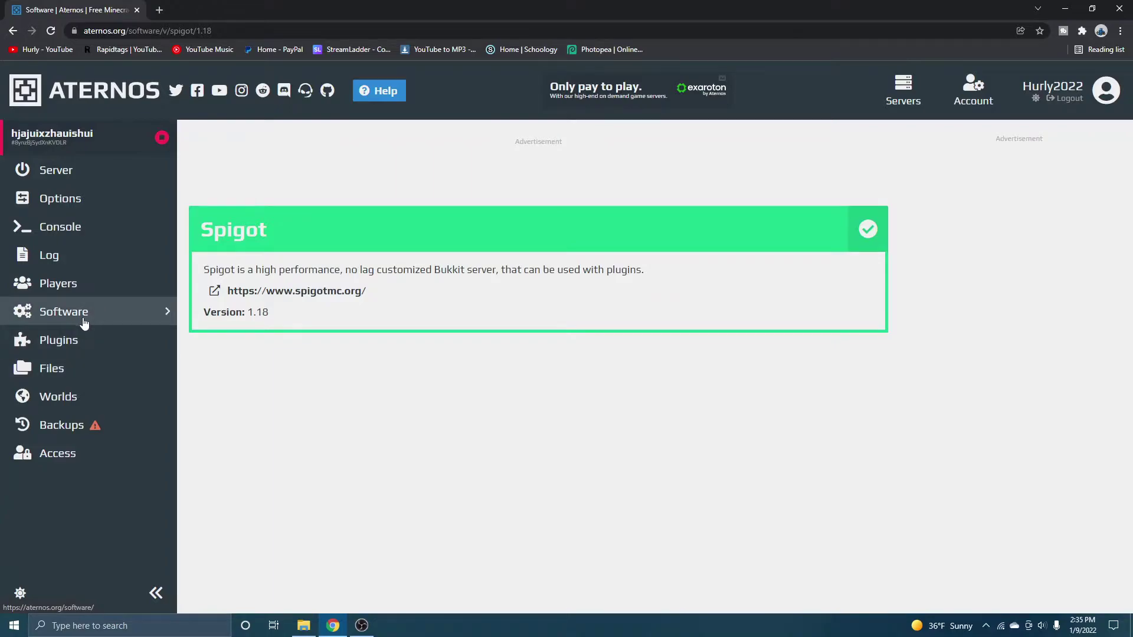
{"action": "left_click_drag", "start_coordinate": [235, 245], "coordinate": [206, 236]}
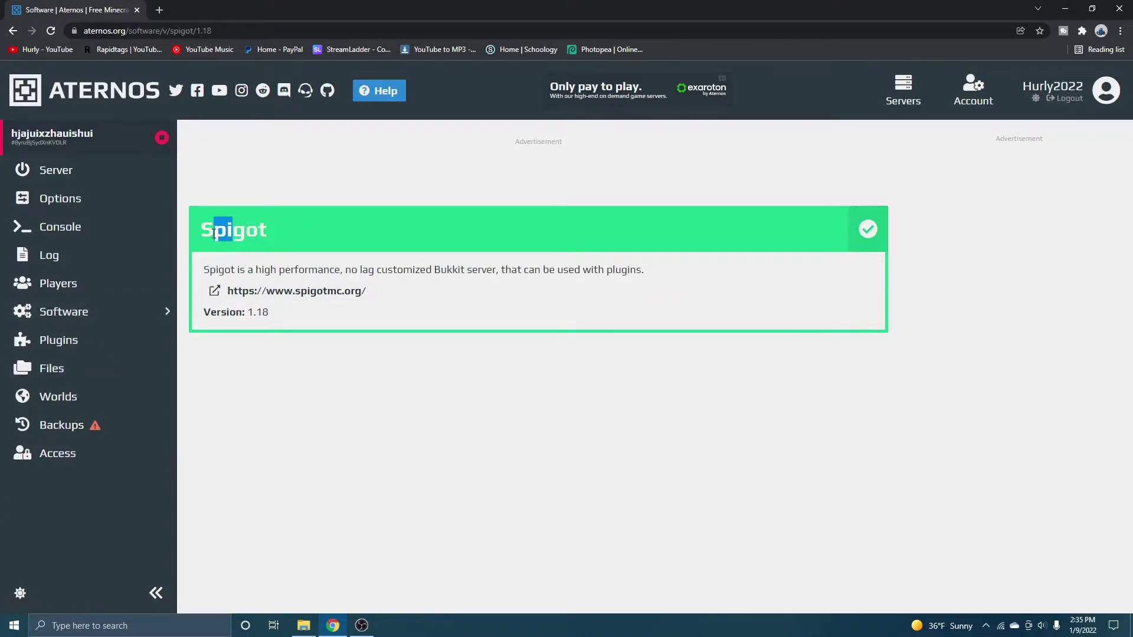
{"action": "left_click", "coordinate": [315, 235]}
{"action": "left_click", "coordinate": [69, 280]}
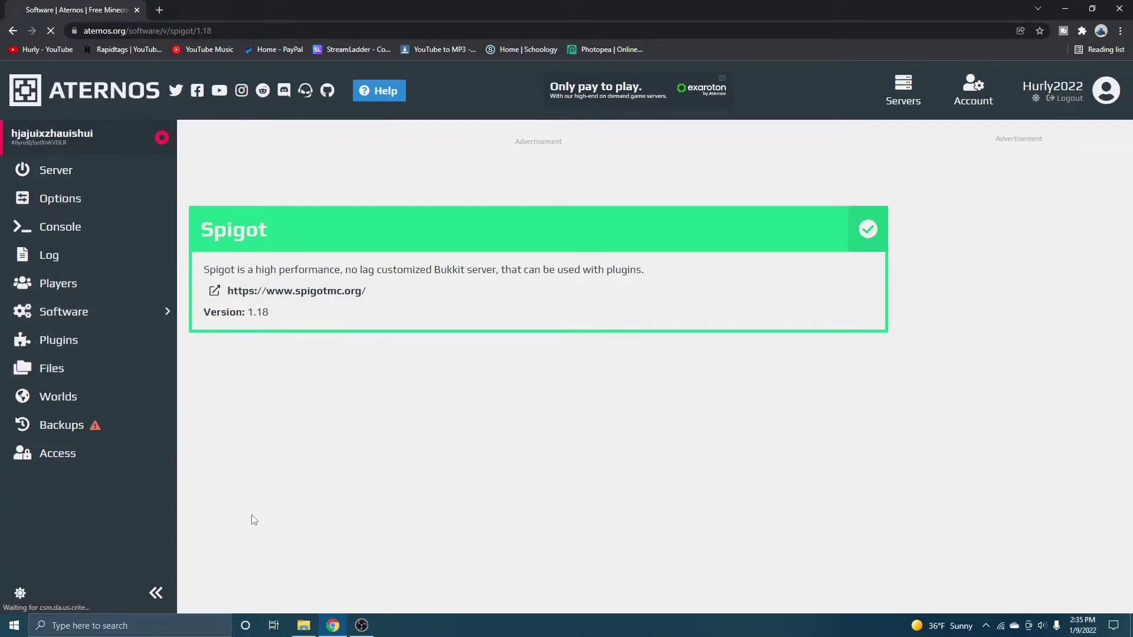
Find EssentialsX in the Plugins list and install version 2.19.2
{"action": "left_click", "coordinate": [248, 289]}
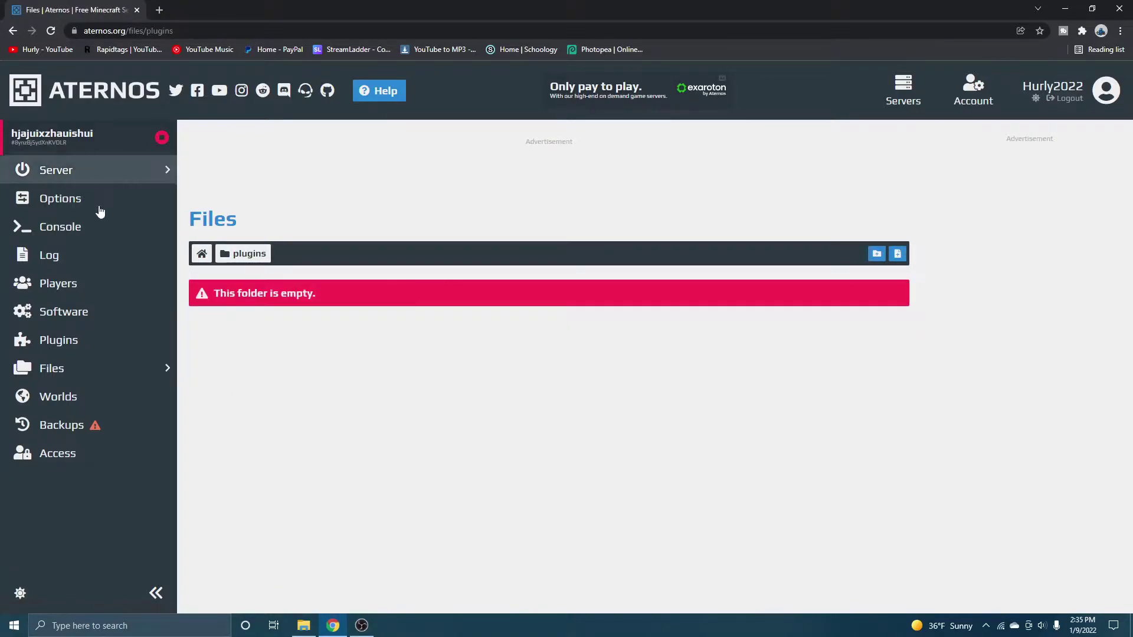
{"action": "left_click", "coordinate": [109, 347]}
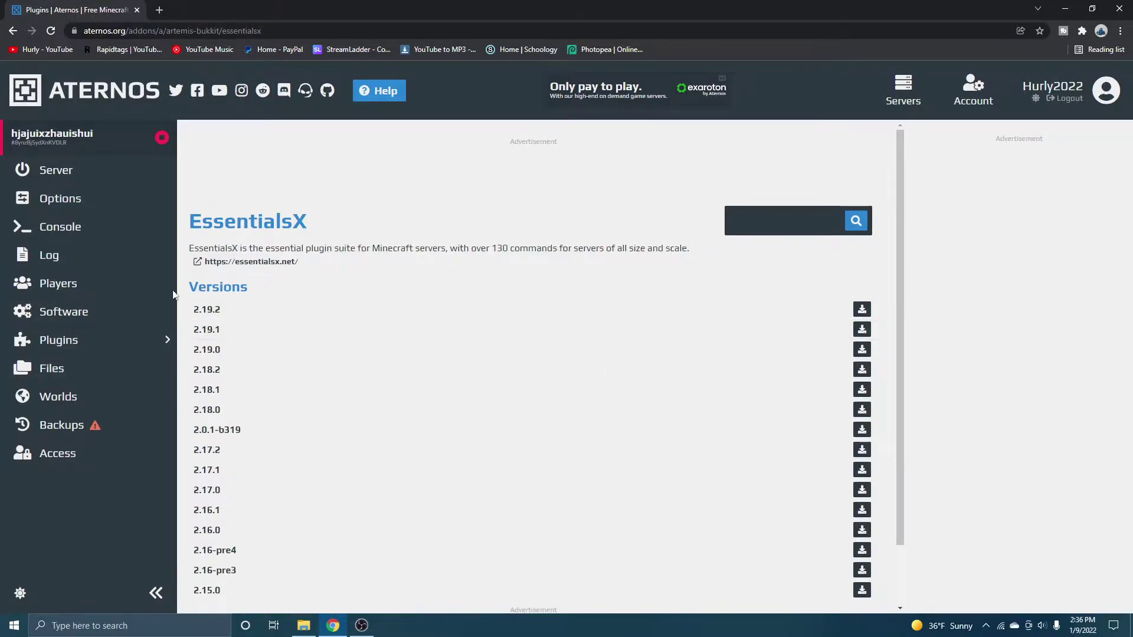
{"action": "left_click", "coordinate": [52, 339]}
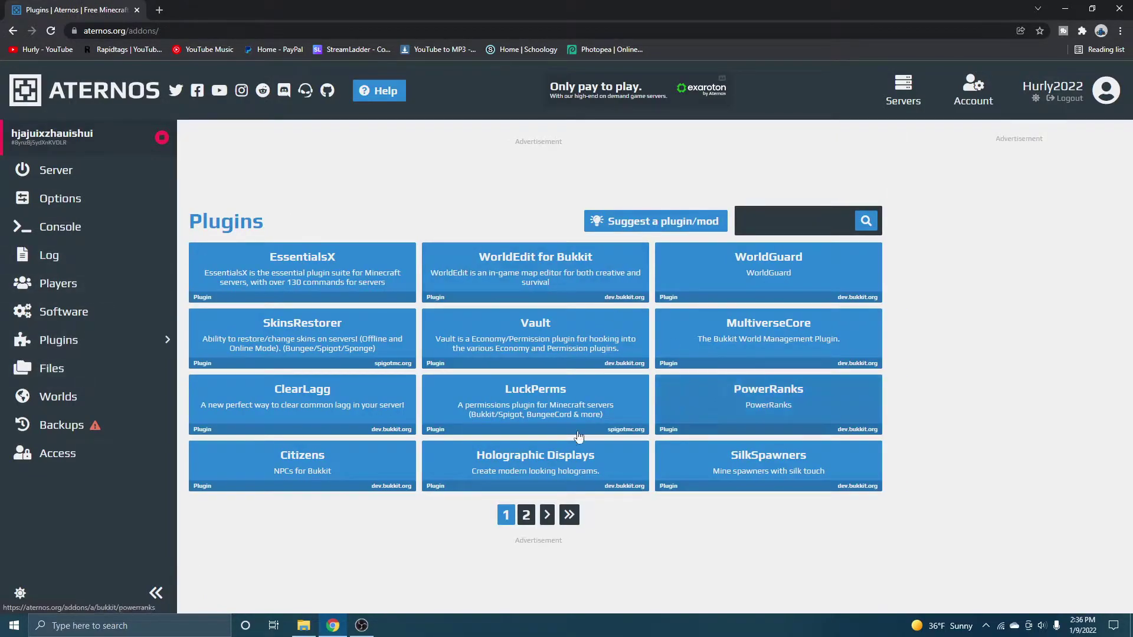
{"action": "left_click", "coordinate": [773, 220]}
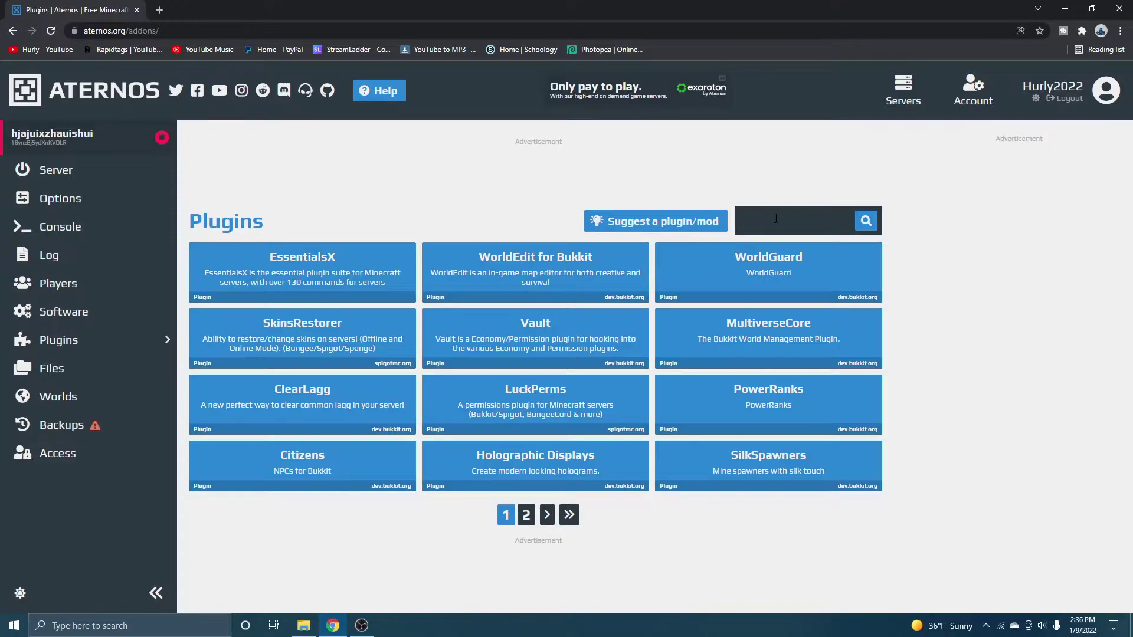
{"action": "type", "text": "jjiskss"}
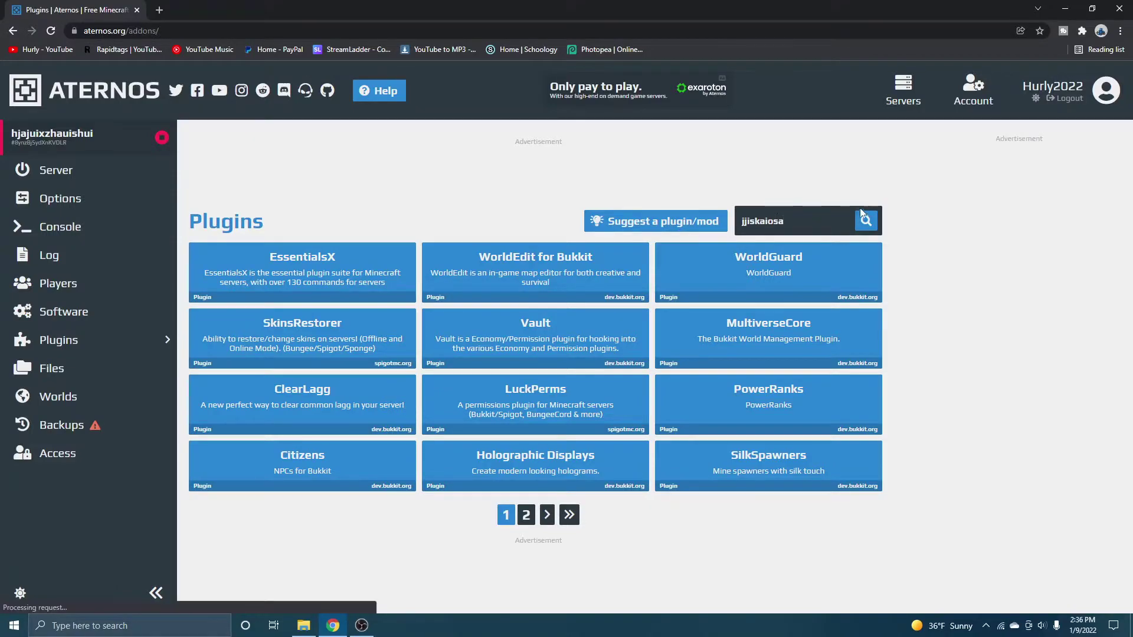
{"action": "key", "text": "alt+Left"}
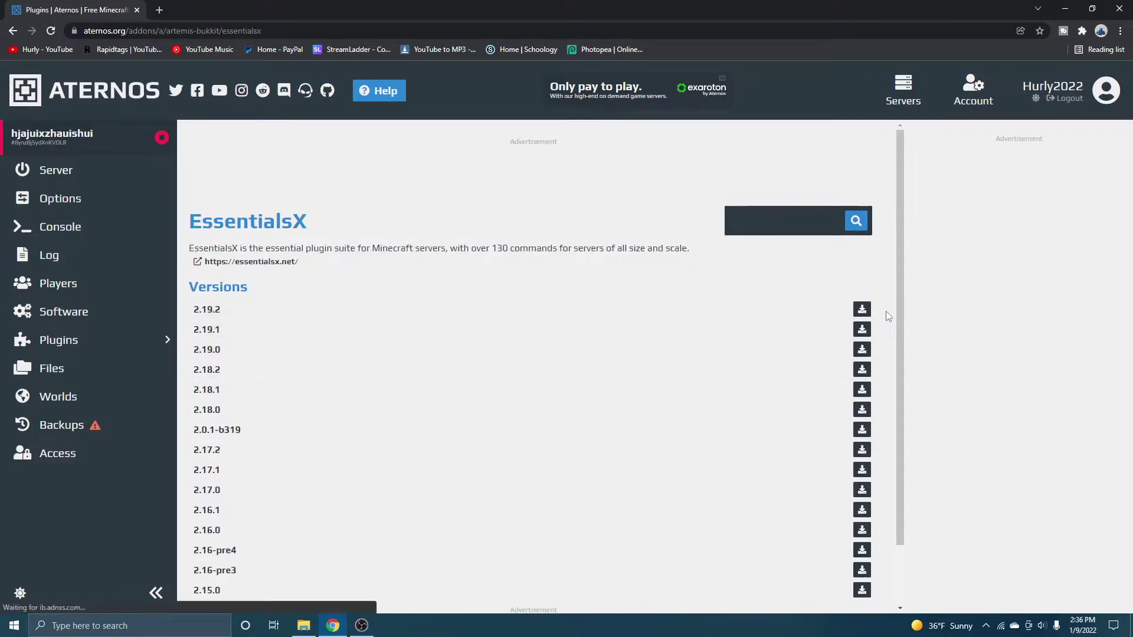
{"action": "left_click", "coordinate": [861, 311]}
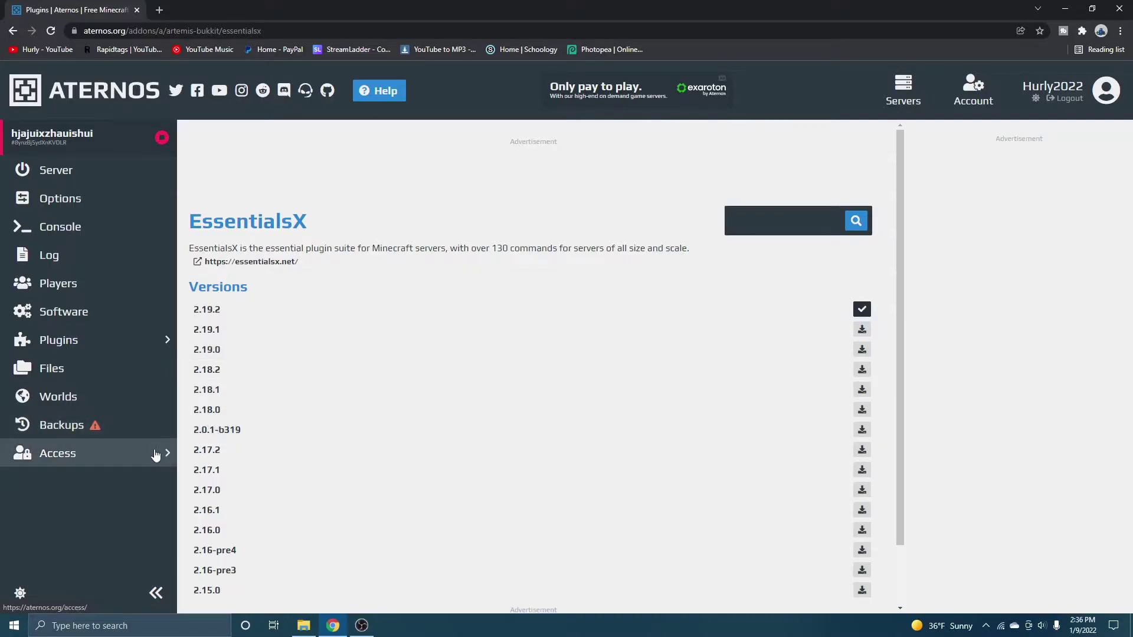
{"action": "left_click", "coordinate": [99, 383]}
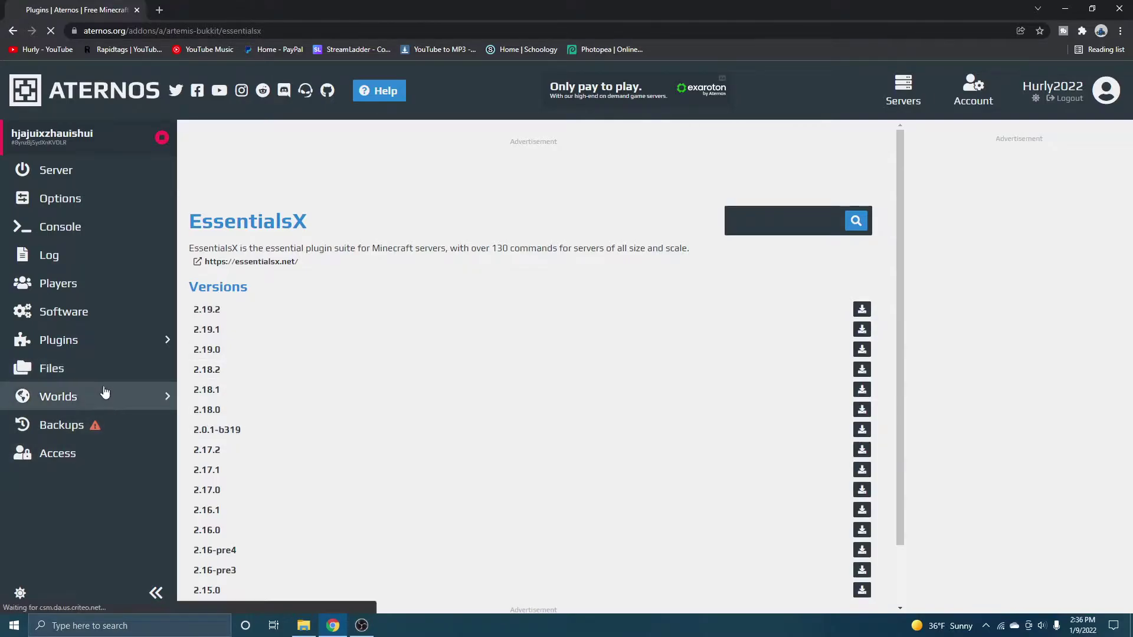
{"action": "left_click", "coordinate": [63, 340]}
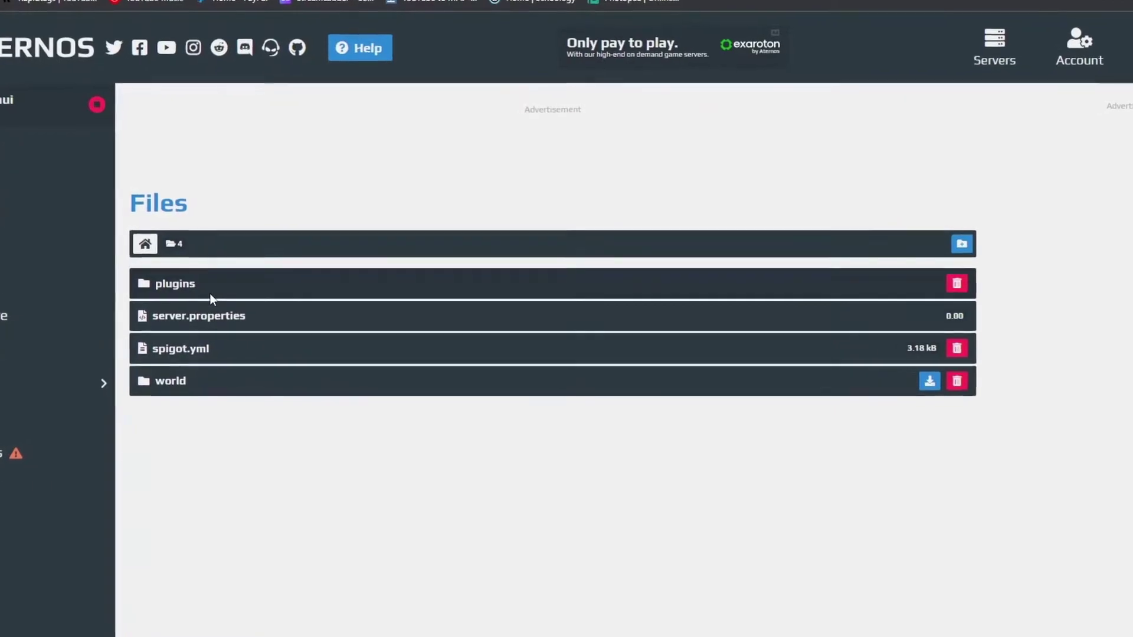
Check the plugins folder, then accept the Mojang EULA and dismiss the notifications prompt
{"action": "left_click", "coordinate": [210, 293]}
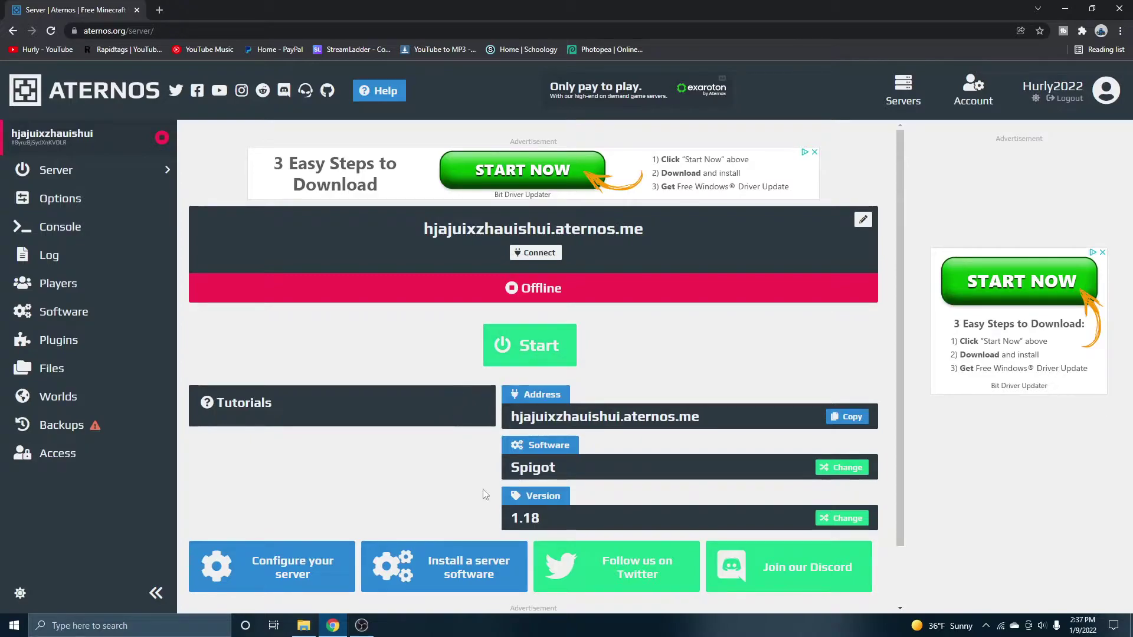
{"action": "left_click", "coordinate": [36, 176]}
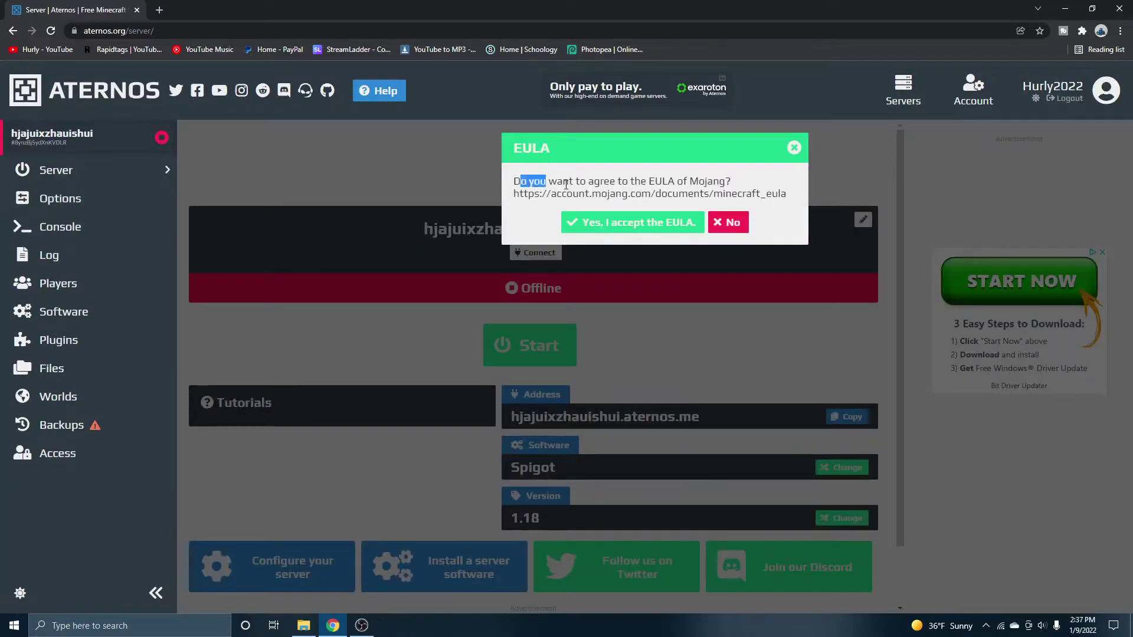
{"action": "left_click_drag", "start_coordinate": [565, 185], "coordinate": [689, 159]}
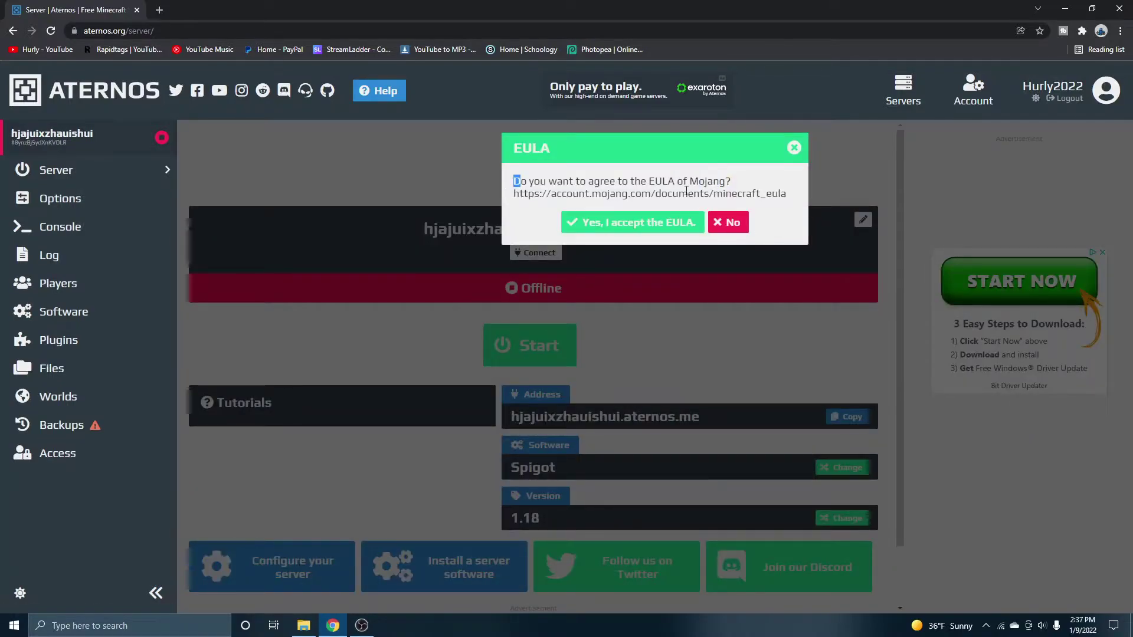
{"action": "left_click", "coordinate": [674, 231]}
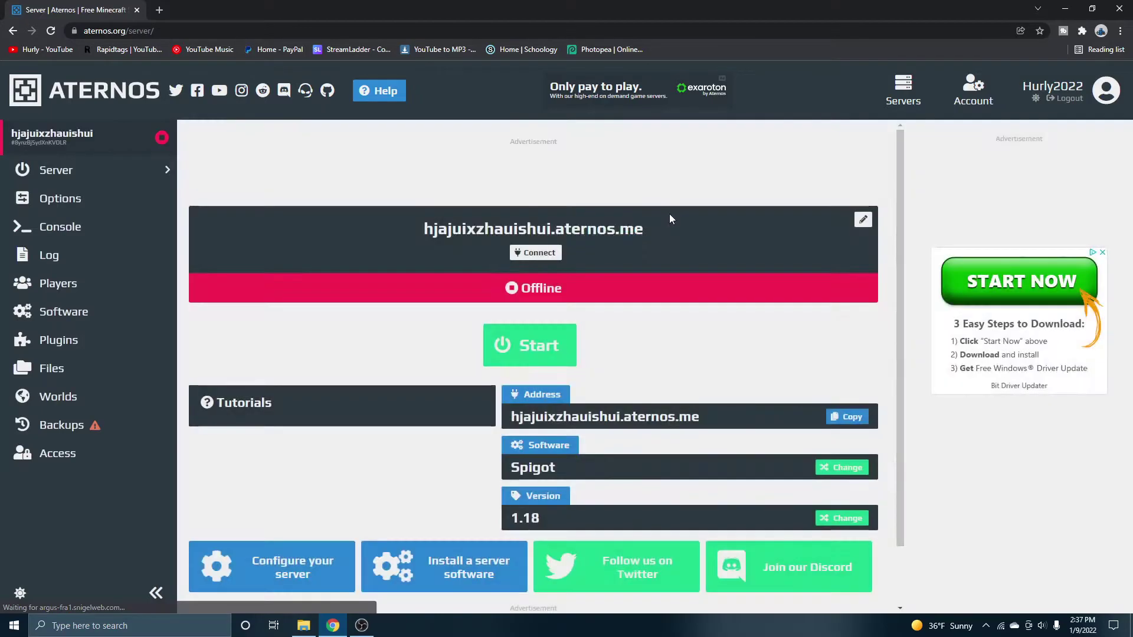
{"action": "left_click", "coordinate": [623, 222]}
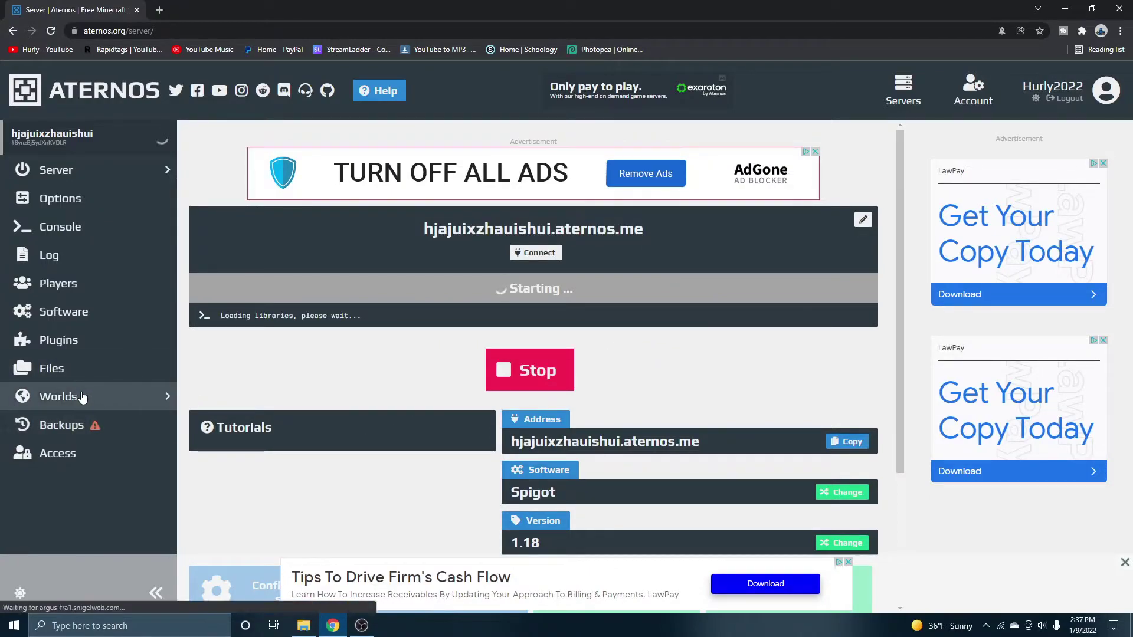
Close the Worlds page's offline-only upload notice, then go to the Google Drive Backups page
{"action": "left_click", "coordinate": [150, 396]}
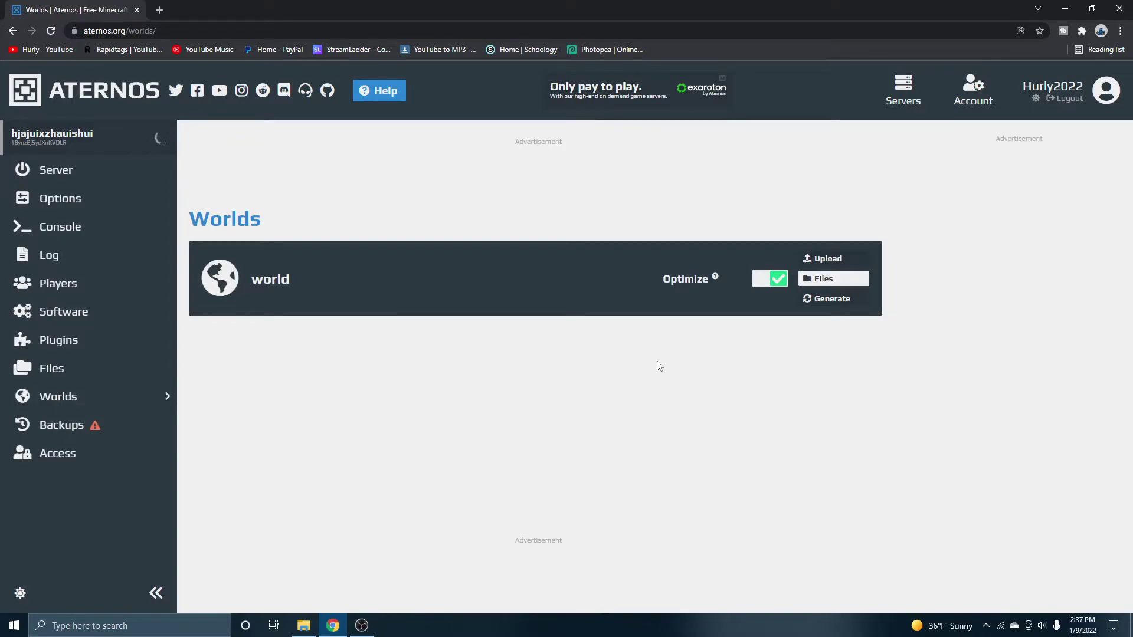
{"action": "left_click", "coordinate": [828, 259]}
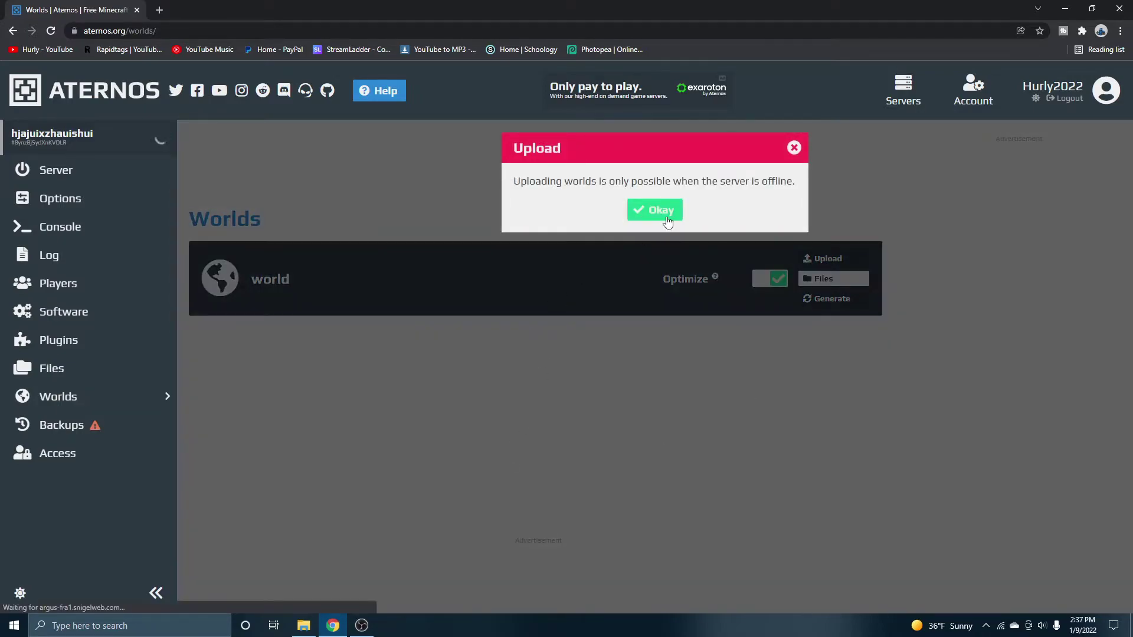
{"action": "left_click", "coordinate": [793, 154]}
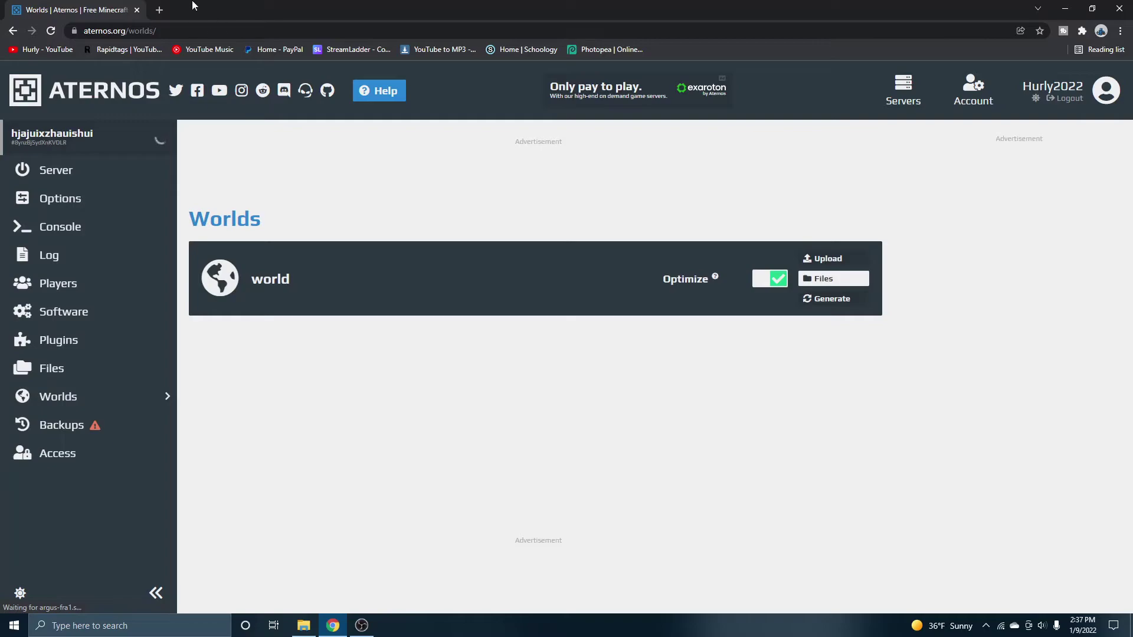
{"action": "left_click", "coordinate": [159, 10]}
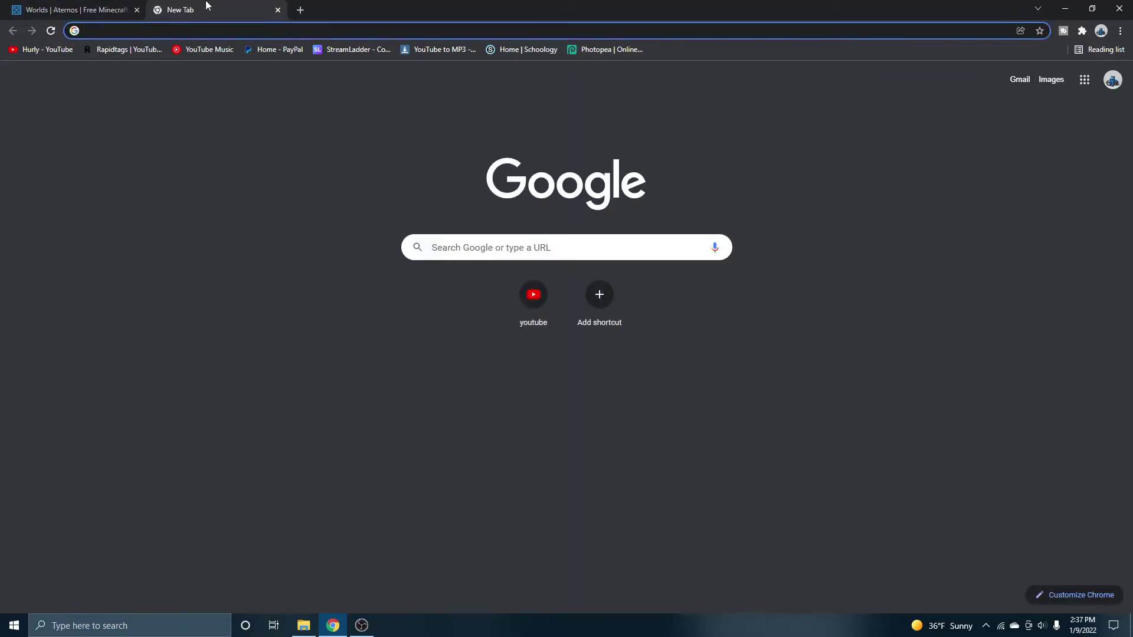
{"action": "left_click", "coordinate": [278, 10]}
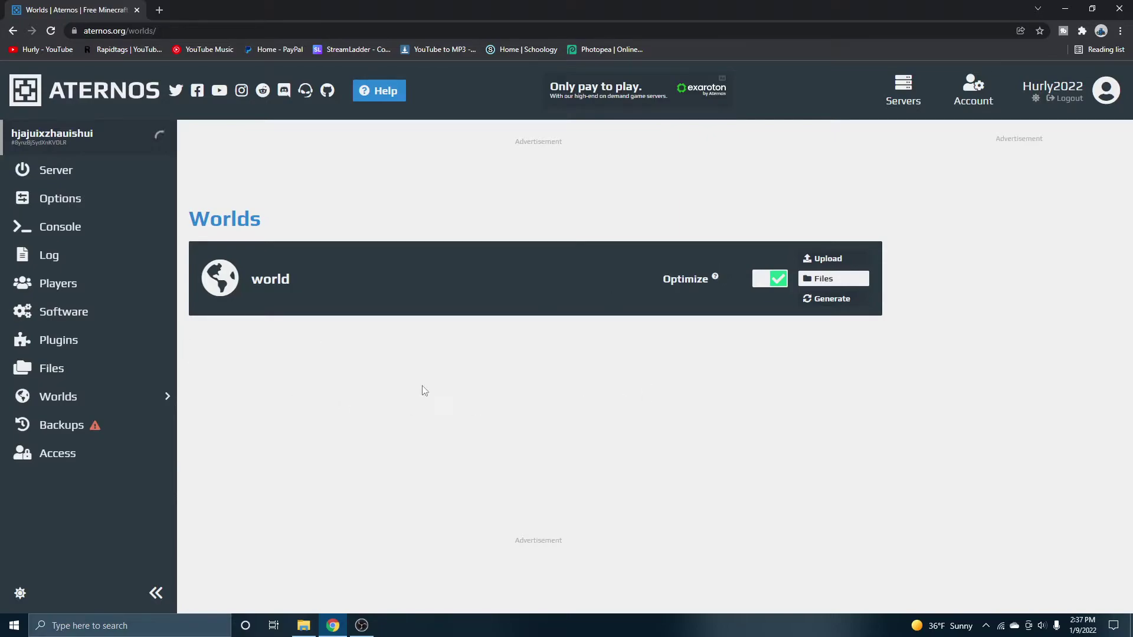
{"action": "left_click", "coordinate": [62, 426]}
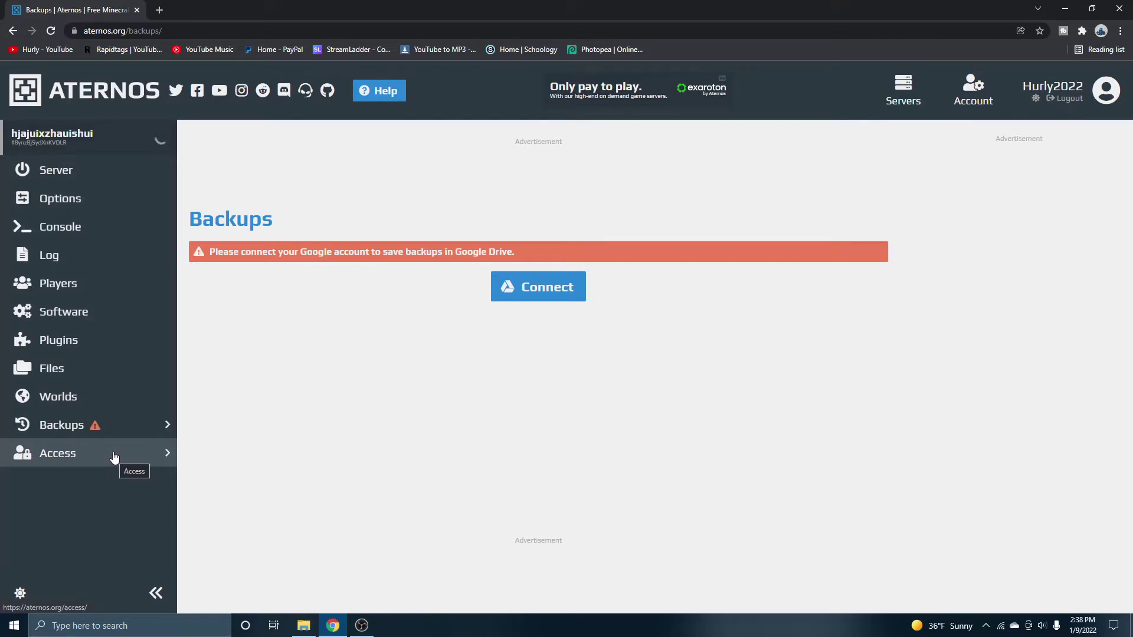
Look over the Access and server.properties Options pages, then return to the Server overview
{"action": "left_click", "coordinate": [77, 466]}
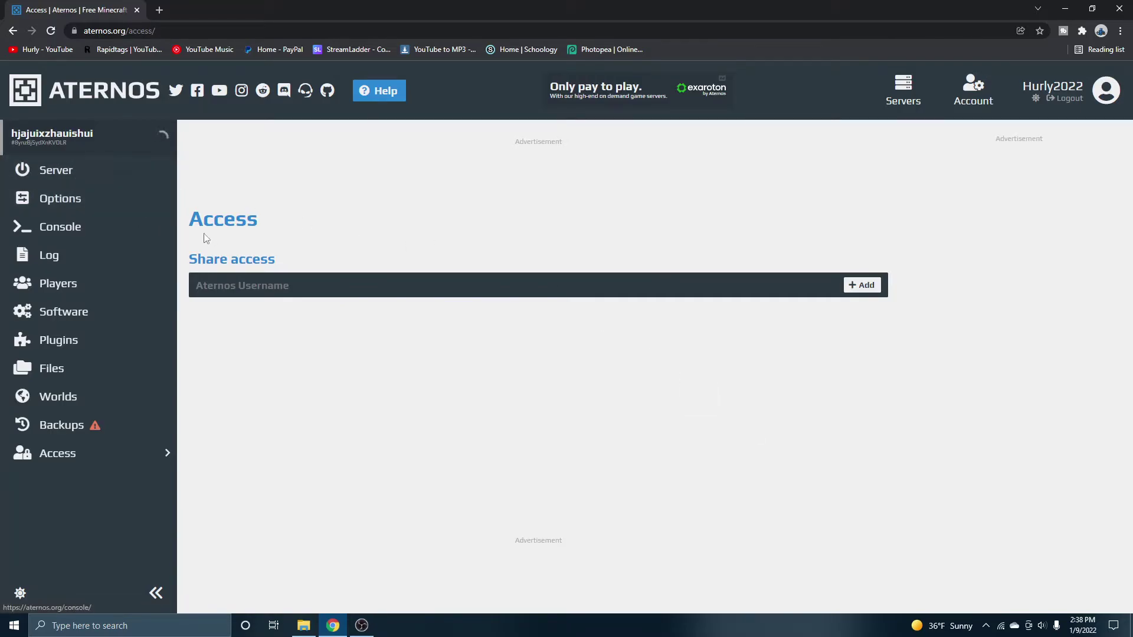
{"action": "left_click", "coordinate": [65, 198]}
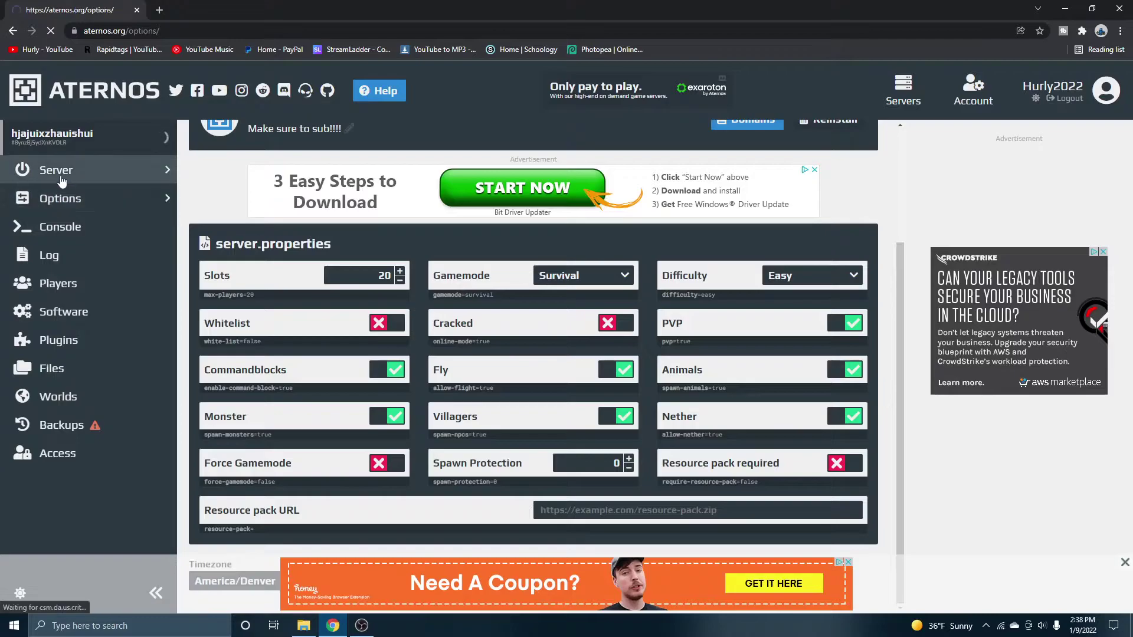
{"action": "scroll", "coordinate": [588, 344], "scroll_direction": "down", "scroll_amount": 3}
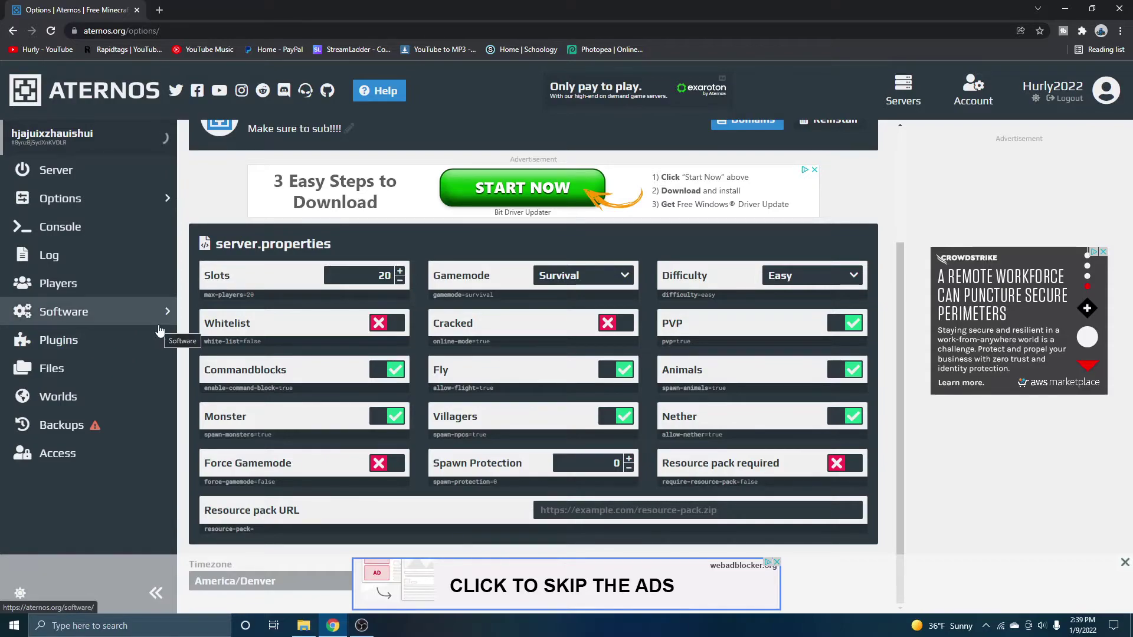
{"action": "left_click", "coordinate": [165, 169]}
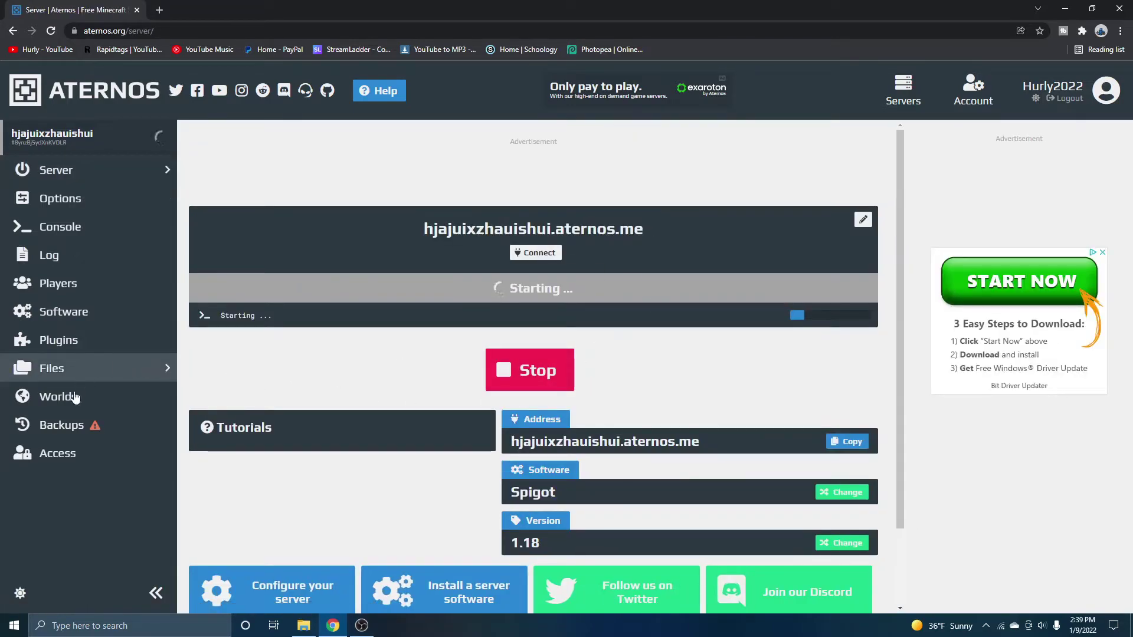
{"action": "left_click", "coordinate": [95, 234]}
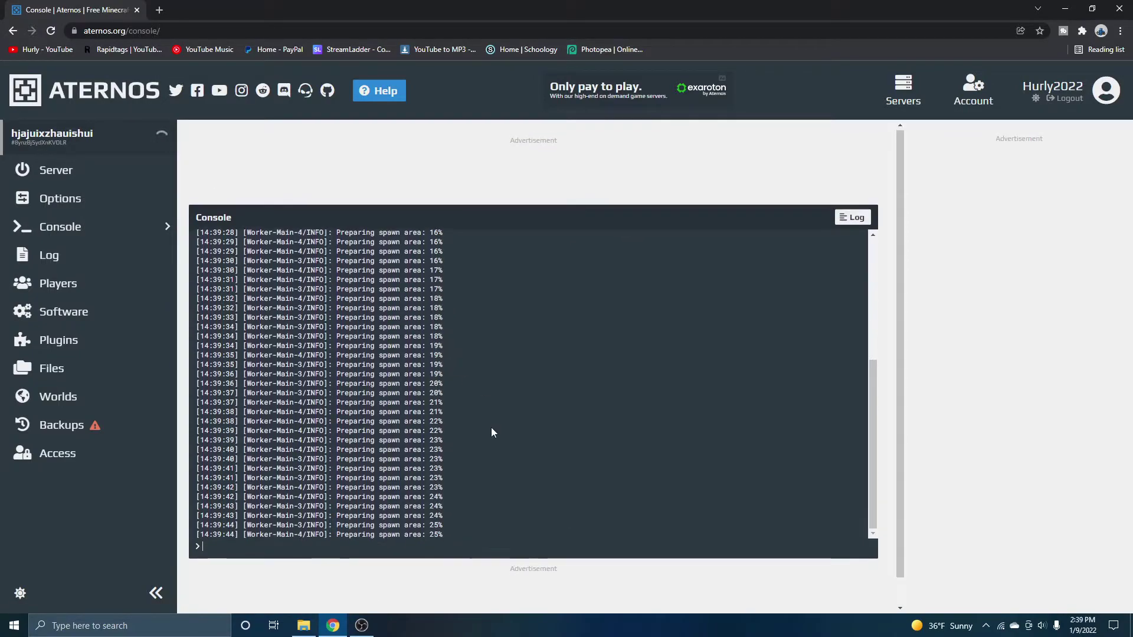
{"action": "left_click_drag", "start_coordinate": [468, 485], "coordinate": [443, 283]}
{"action": "mouse_move", "coordinate": [459, 482]}
{"action": "left_mouse_down"}
{"action": "mouse_move", "coordinate": [390, 469]}
{"action": "mouse_move", "coordinate": [454, 493]}
{"action": "left_mouse_up"}
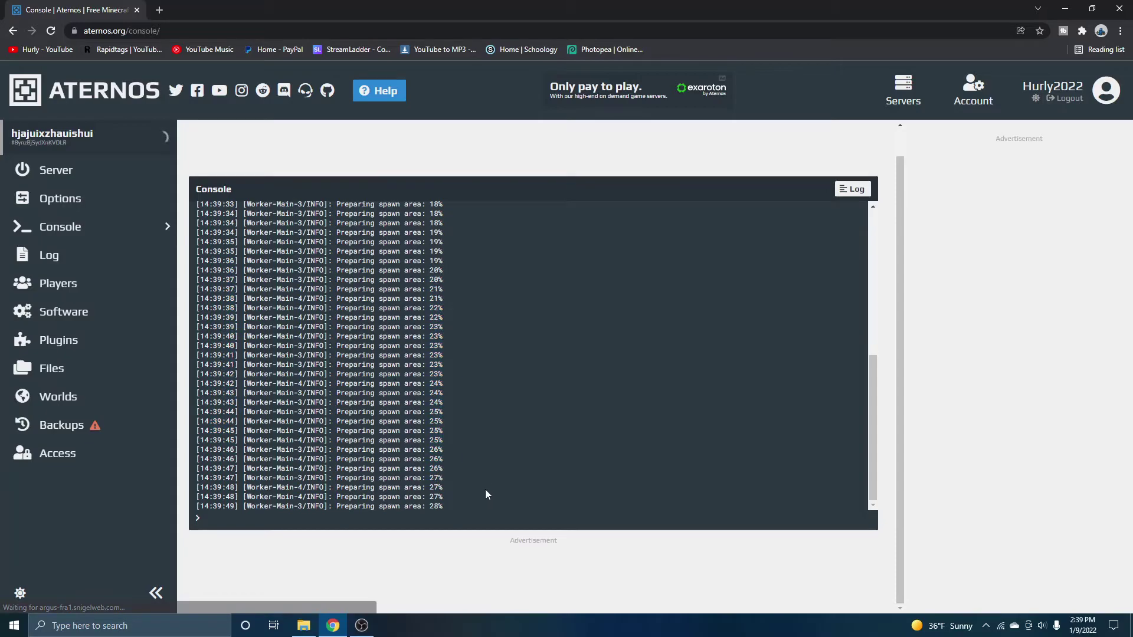
{"action": "left_click", "coordinate": [56, 229]}
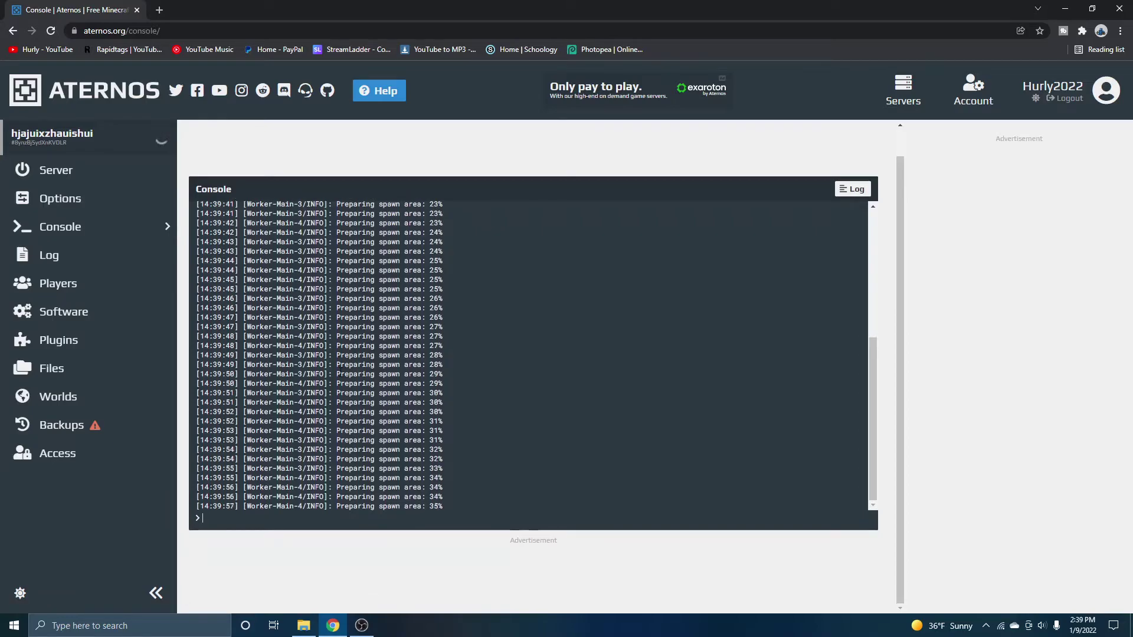
{"action": "left_click", "coordinate": [56, 170]}
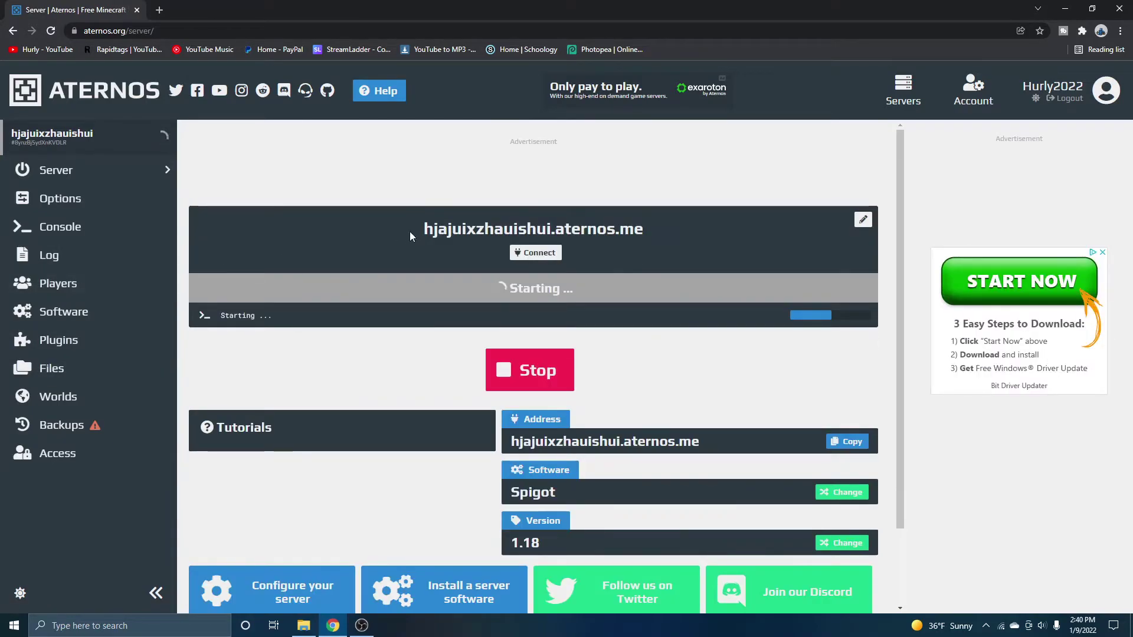
{"action": "left_click_drag", "start_coordinate": [411, 236], "coordinate": [714, 267]}
{"action": "left_click", "coordinate": [274, 353]}
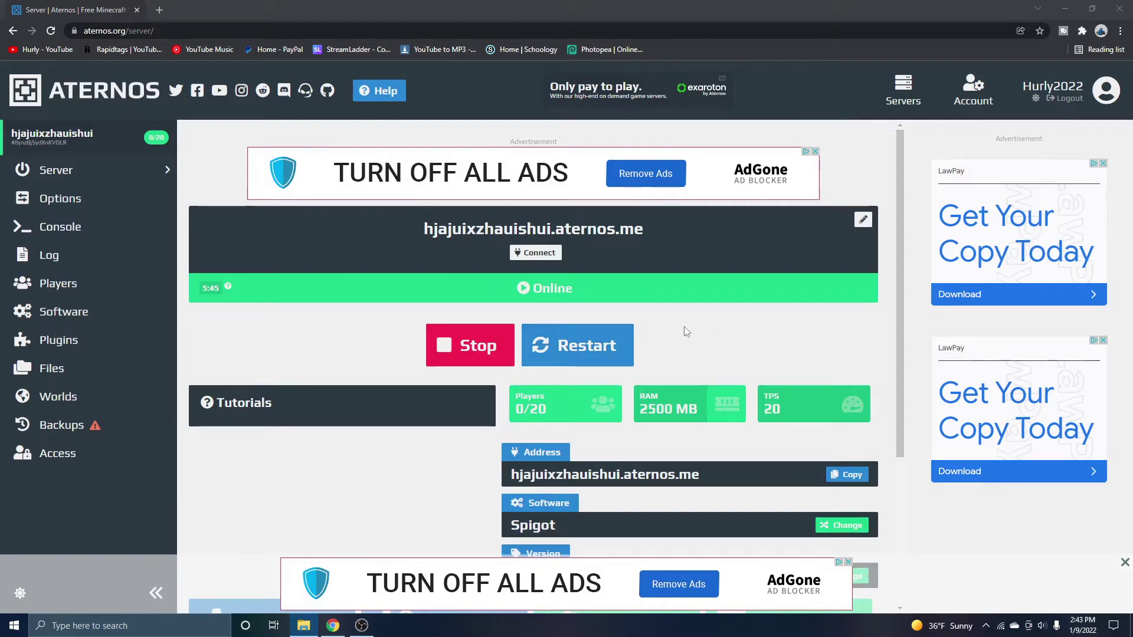
Shrink the Chrome window and close the stray timer help article tab
{"action": "key", "text": "super+Down"}
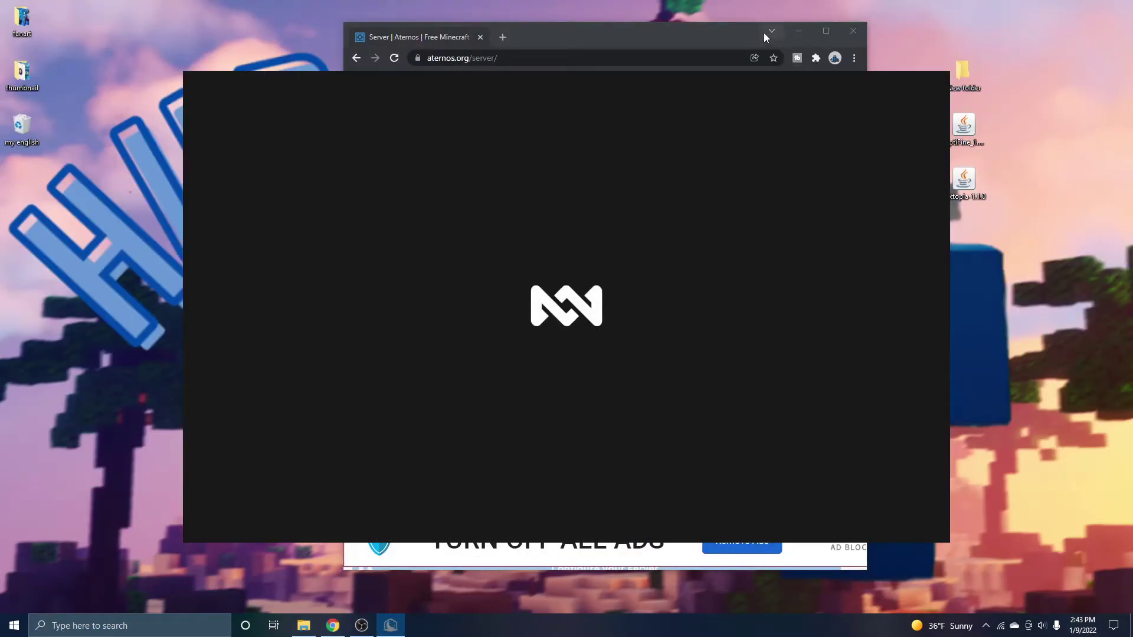
{"action": "left_click", "coordinate": [764, 34]}
{"action": "left_click", "coordinate": [361, 288]}
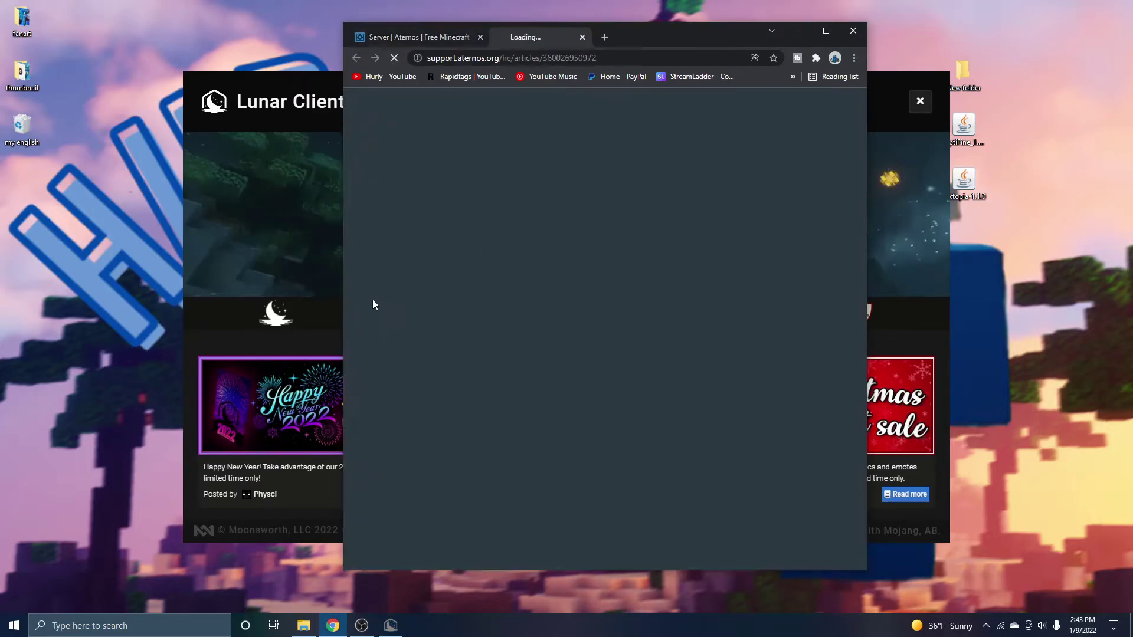
{"action": "middle_click", "coordinate": [546, 39]}
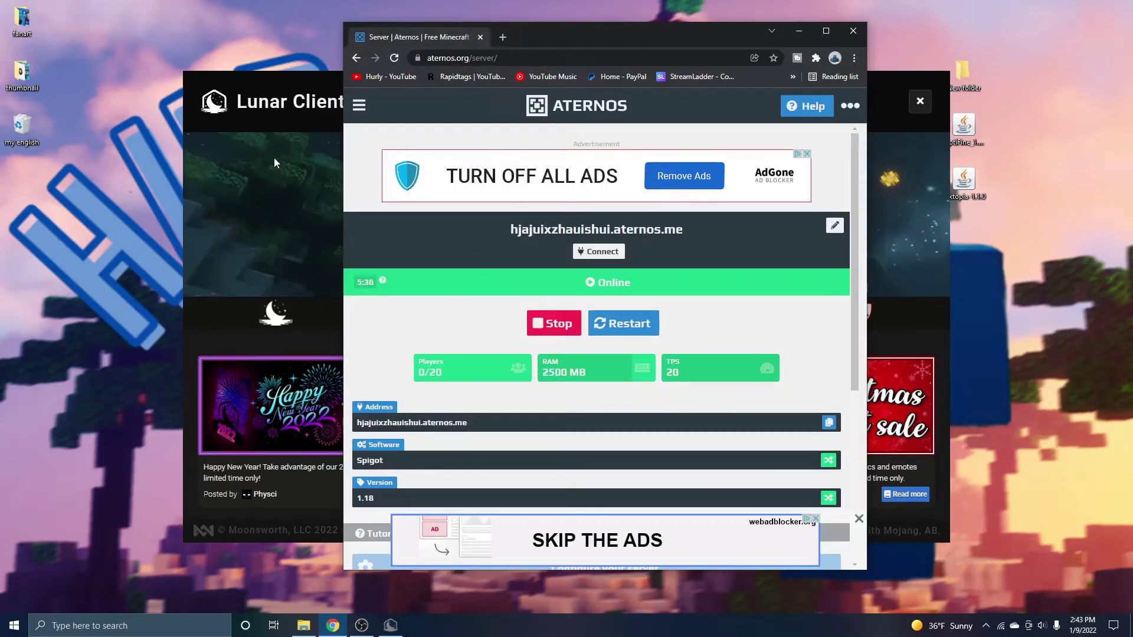
Launch Lunar Client on version 1.18 beside the Aternos page
{"action": "left_click", "coordinate": [284, 94]}
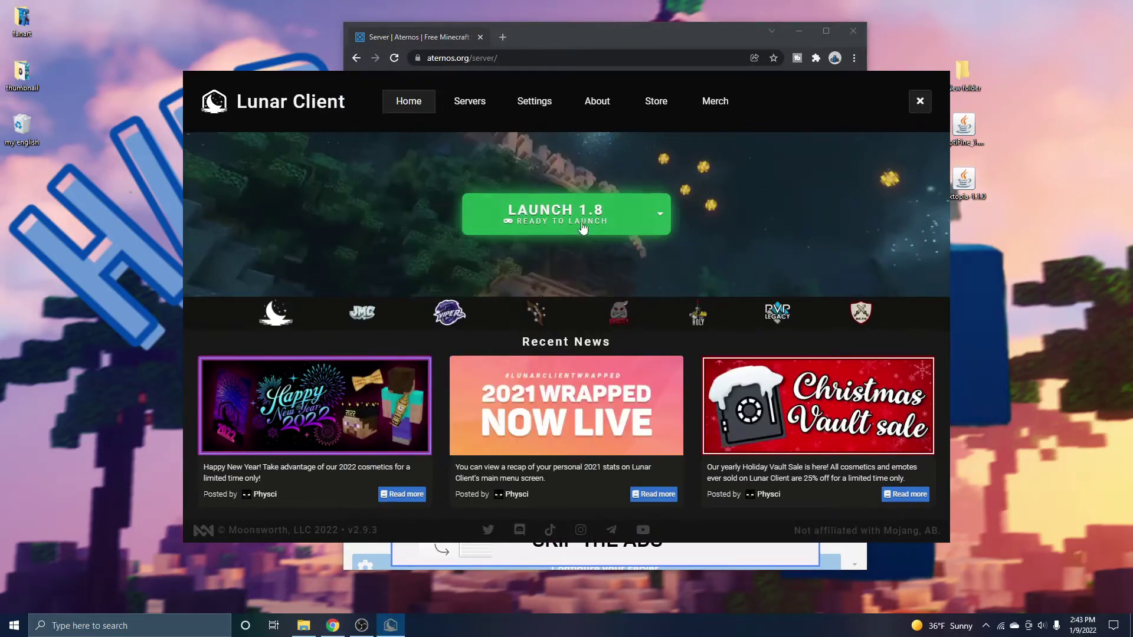
{"action": "left_click", "coordinate": [663, 213]}
{"action": "left_click", "coordinate": [538, 466]}
{"action": "left_click", "coordinate": [537, 218]}
{"action": "left_click", "coordinate": [615, 31]}
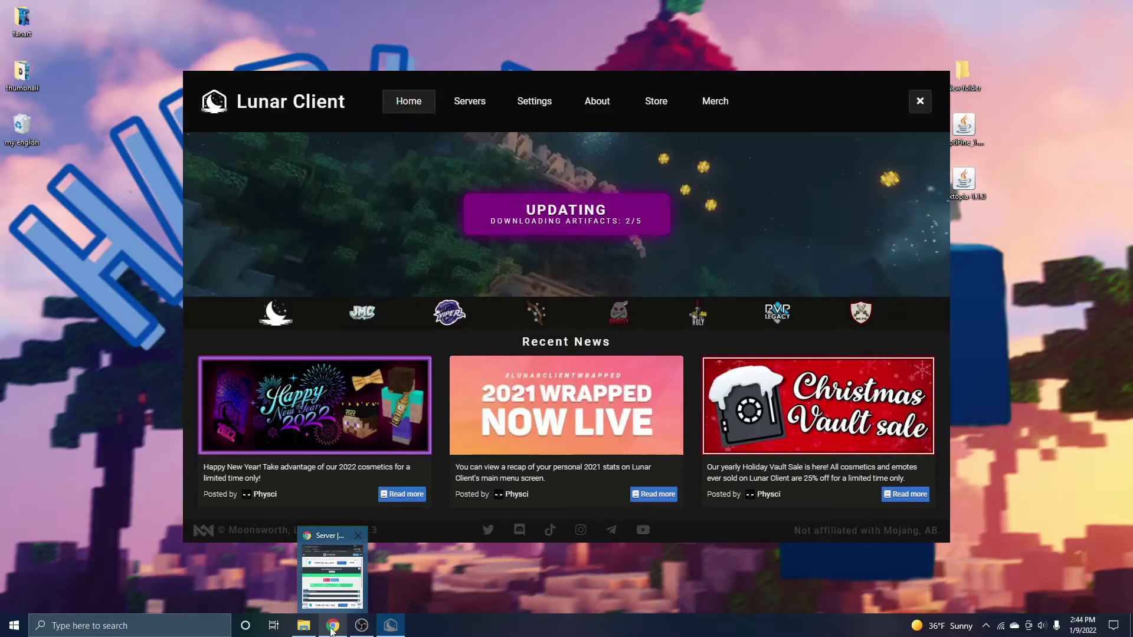
{"action": "left_click", "coordinate": [332, 567]}
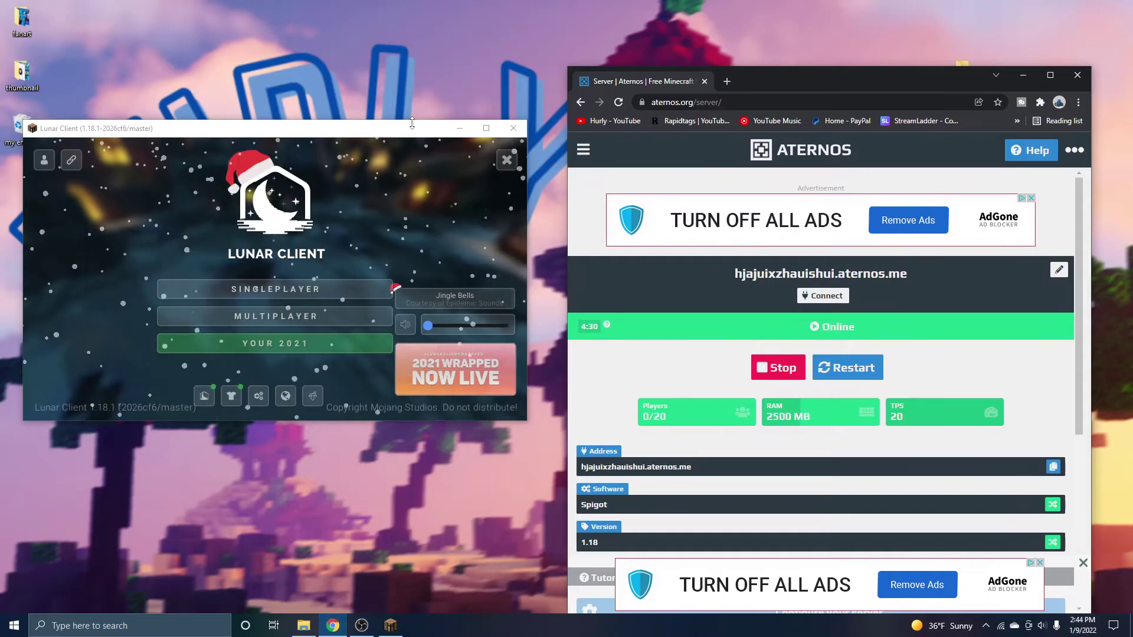
Start a new multiplayer server entry and name it 'this is a test'
{"action": "left_click", "coordinate": [366, 317]}
{"action": "left_click", "coordinate": [374, 396]}
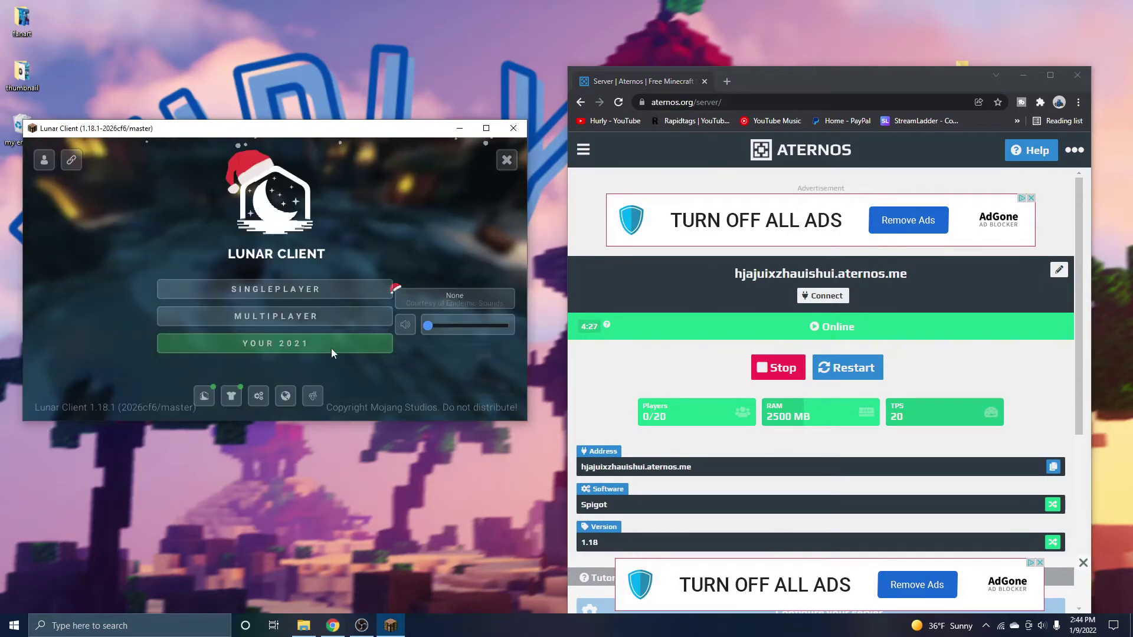
{"action": "left_click", "coordinate": [276, 316]}
{"action": "left_click", "coordinate": [417, 372]}
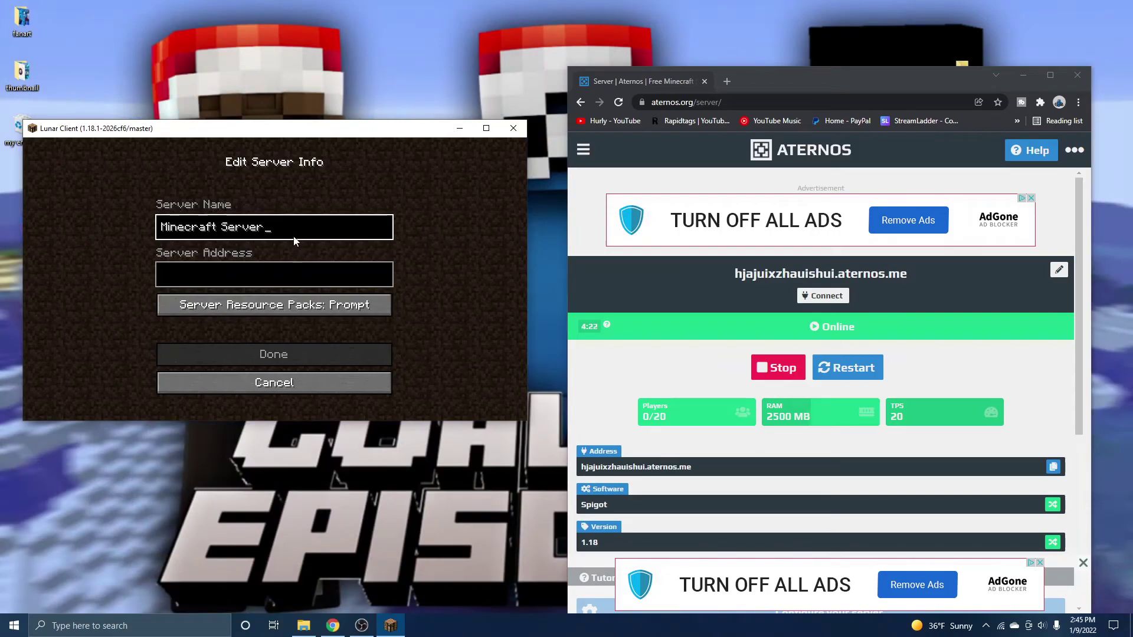
{"action": "key", "text": "BackSpace"}
{"action": "key", "text": "BackSpace"}
{"action": "key", "text": "BackSpace"}
{"action": "key", "text": "BackSpace"}
{"action": "key", "text": "BackSpace"}
{"action": "key", "text": "BackSpace"}
{"action": "key", "text": "BackSpace"}
{"action": "key", "text": "BackSpace"}
{"action": "key", "text": "BackSpace"}
{"action": "key", "text": "BackSpace"}
{"action": "key", "text": "BackSpace"}
{"action": "key", "text": "BackSpace"}
{"action": "key", "text": "BackSpace"}
{"action": "key", "text": "BackSpace"}
{"action": "key", "text": "BackSpace"}
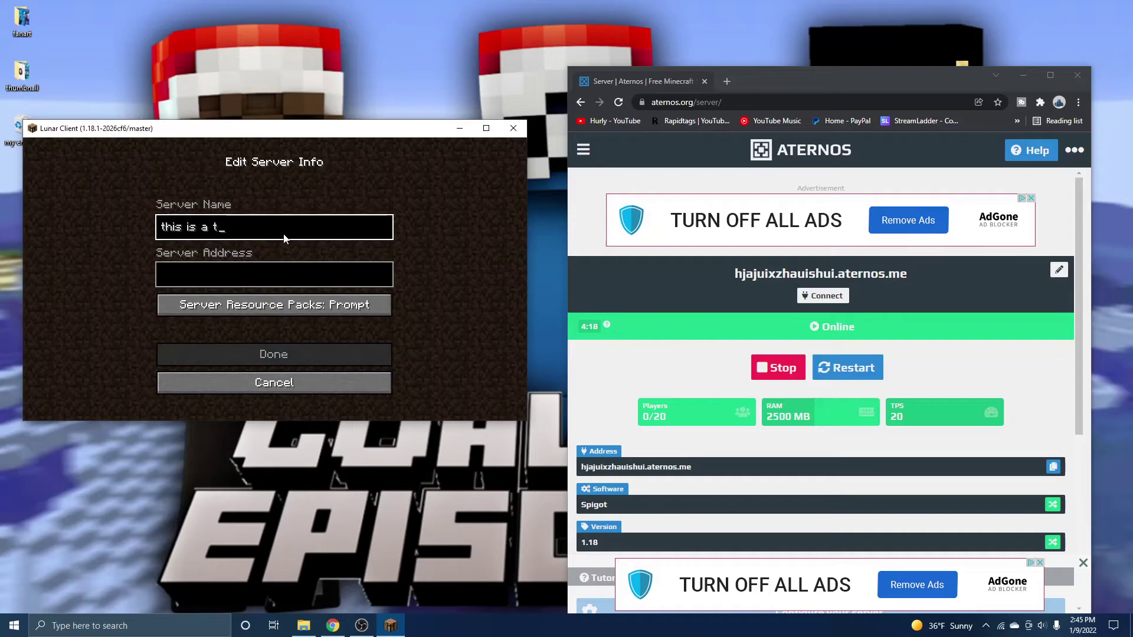
{"action": "left_click", "coordinate": [320, 286]}
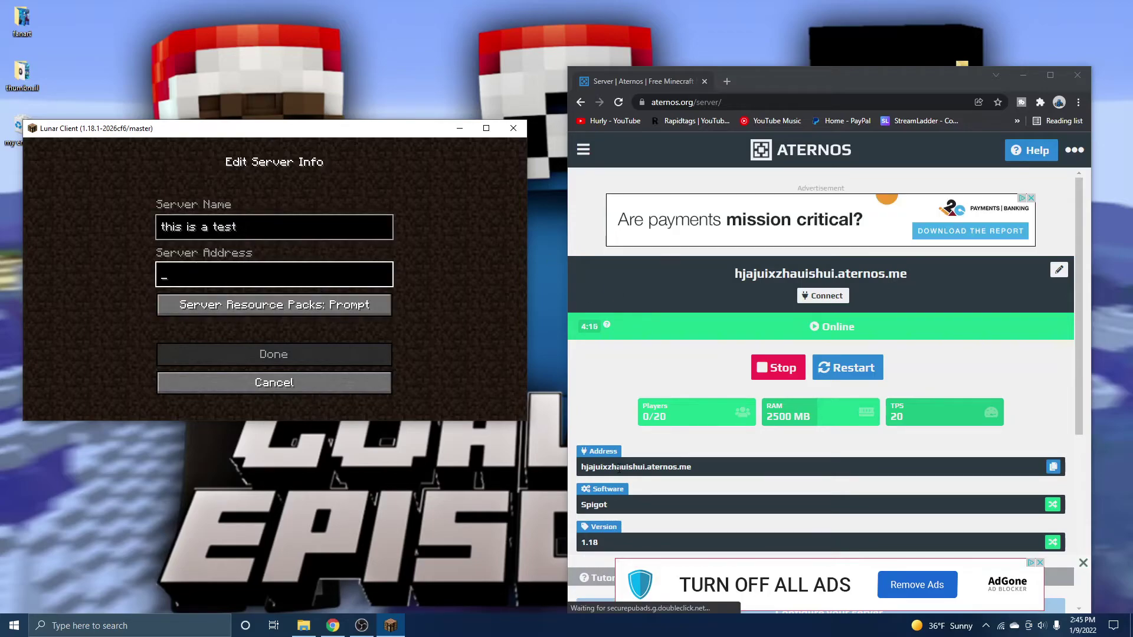
Paste the copied Aternos server address into Server Address and save the entry
{"action": "left_click_drag", "start_coordinate": [736, 273], "coordinate": [914, 281]}
{"action": "left_click", "coordinate": [736, 273]}
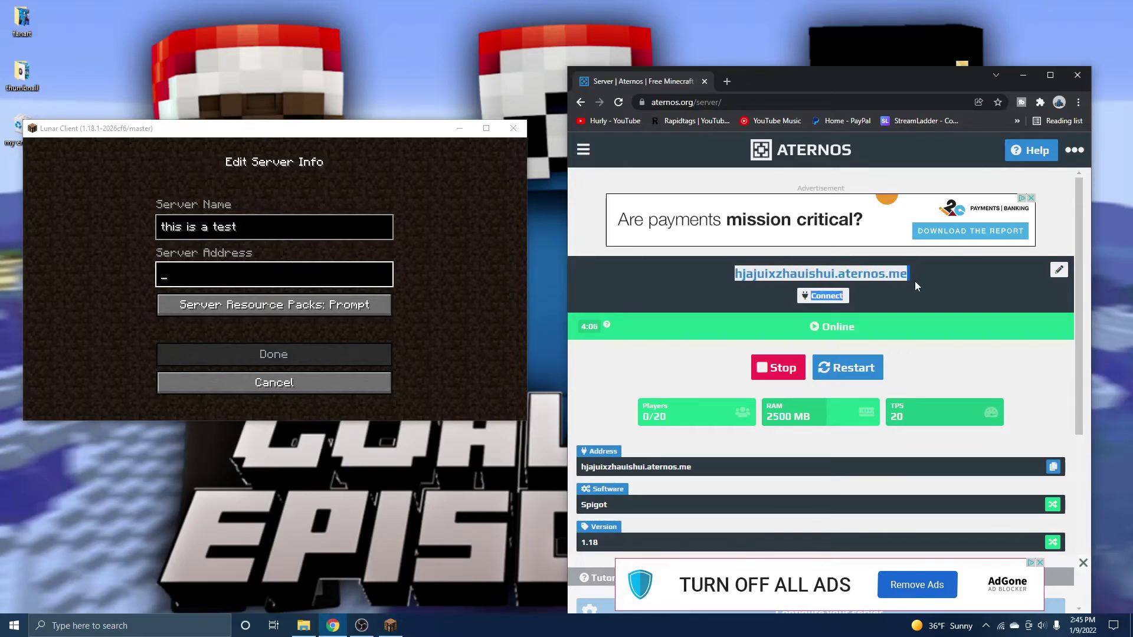
{"action": "left_click", "coordinate": [338, 265]}
{"action": "type", "text": "hjajuixzhauishui.aternos.meConnect"}
{"action": "key", "text": "BackSpace"}
{"action": "key", "text": "BackSpace"}
{"action": "key", "text": "BackSpace"}
{"action": "key", "text": "BackSpace"}
{"action": "key", "text": "BackSpace"}
{"action": "key", "text": "BackSpace"}
{"action": "key", "text": "BackSpace"}
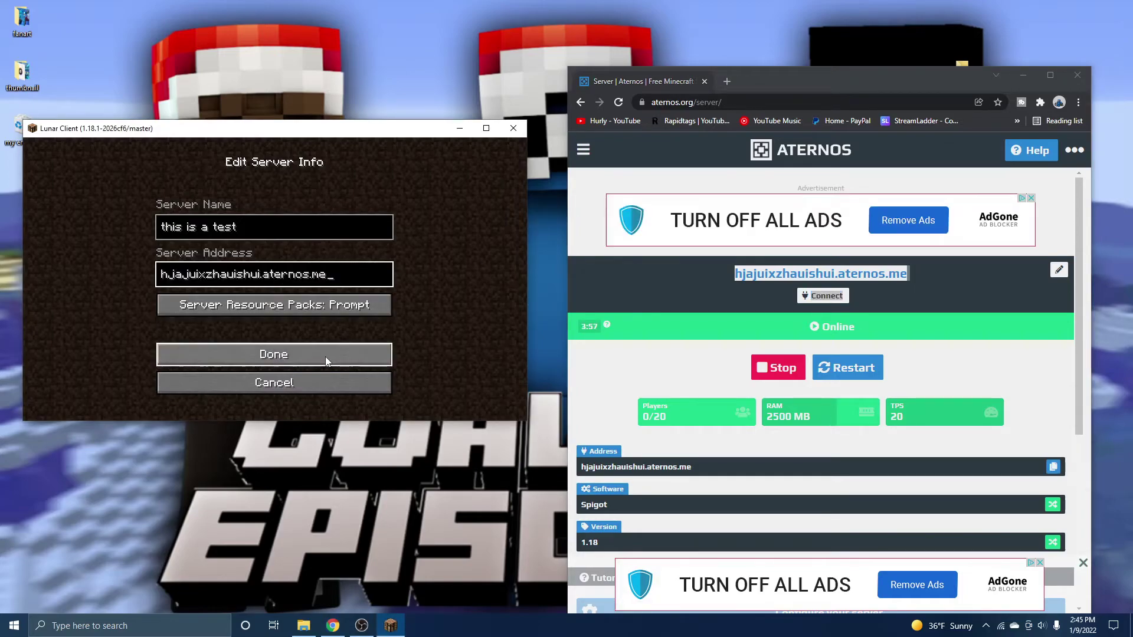
{"action": "left_click", "coordinate": [327, 356]}
{"action": "left_click", "coordinate": [486, 128]}
{"action": "scroll", "coordinate": [377, 366], "scroll_direction": "down", "scroll_amount": 3}
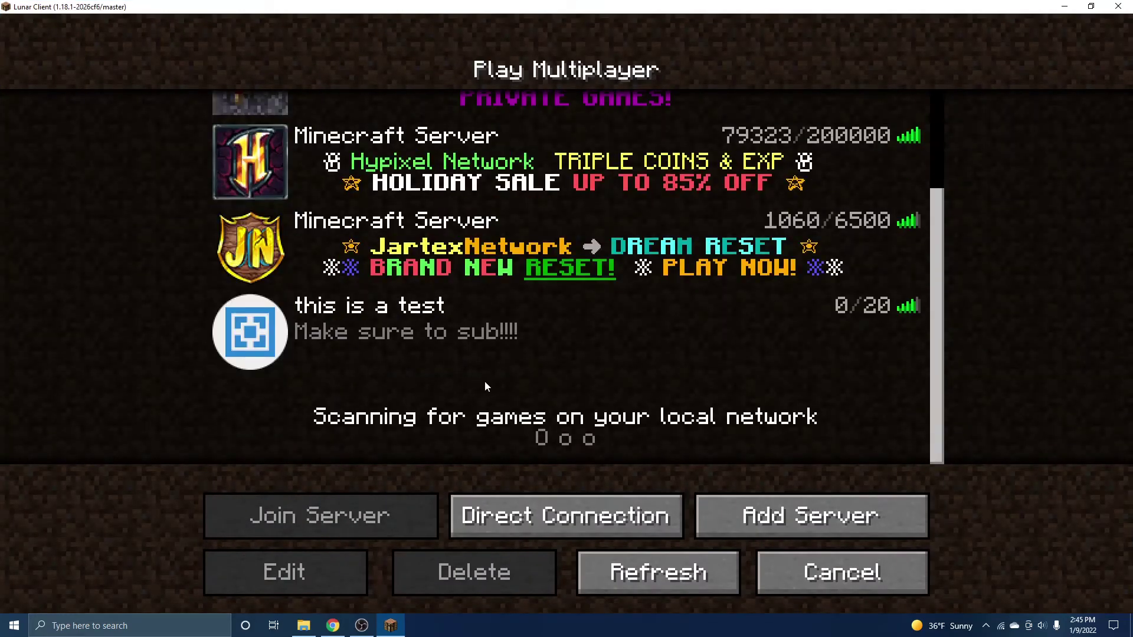
Join 'this is a test', walk across the grass breaking clumps, and start a gamemode chat command
{"action": "left_click", "coordinate": [842, 571]}
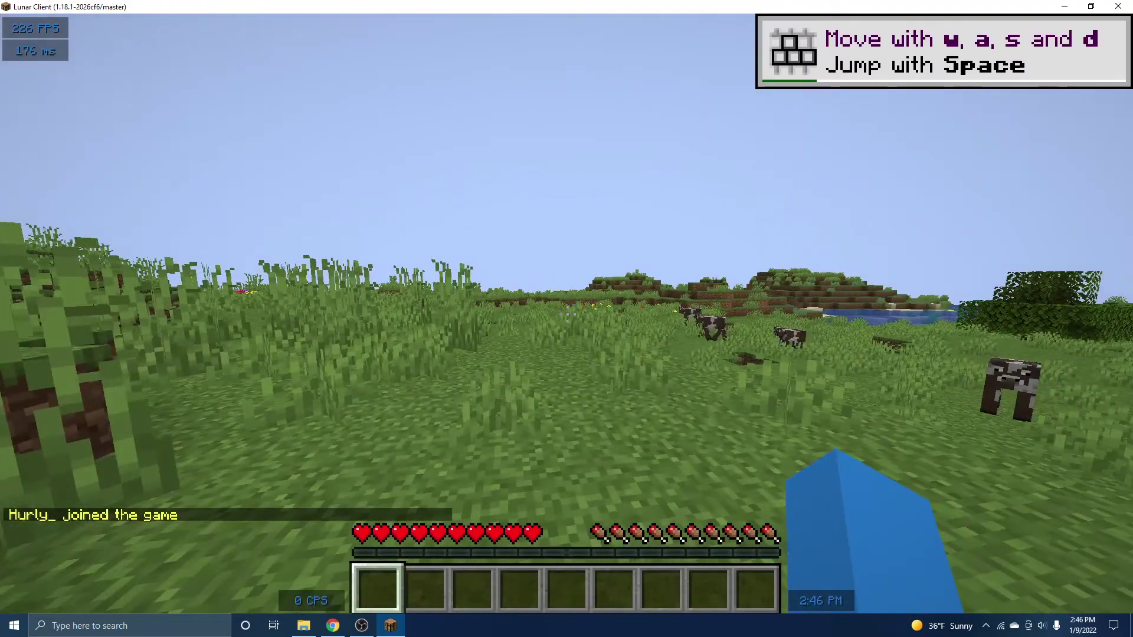
{"action": "key", "text": "w"}
{"action": "left_click", "coordinate": [567, 313]}
{"action": "left_click", "coordinate": [566, 313]}
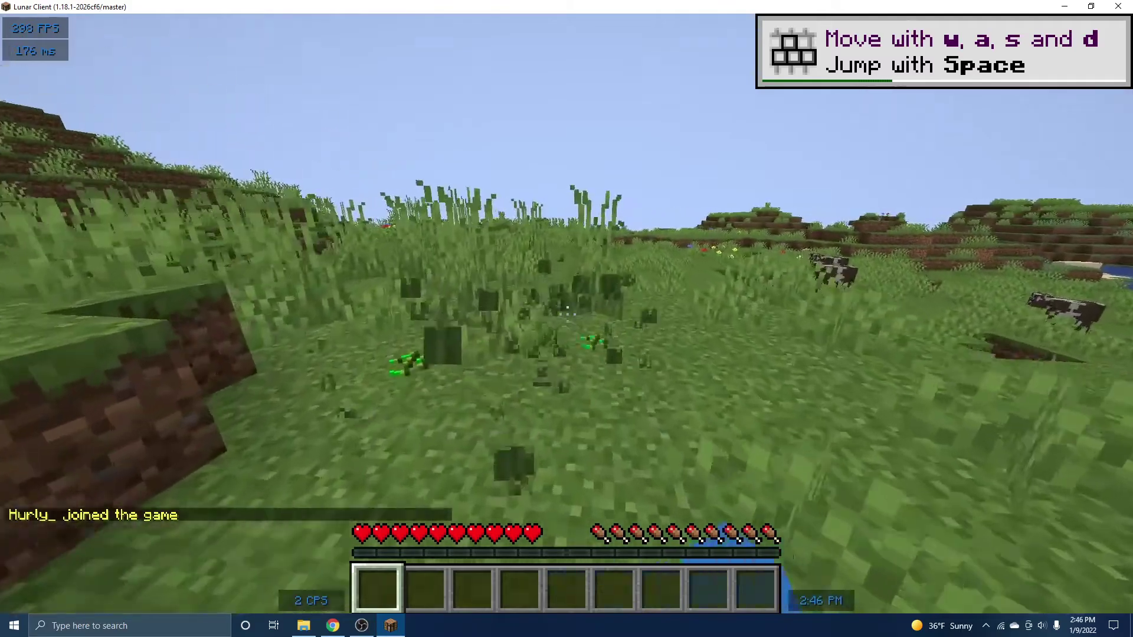
{"action": "key", "text": "w"}
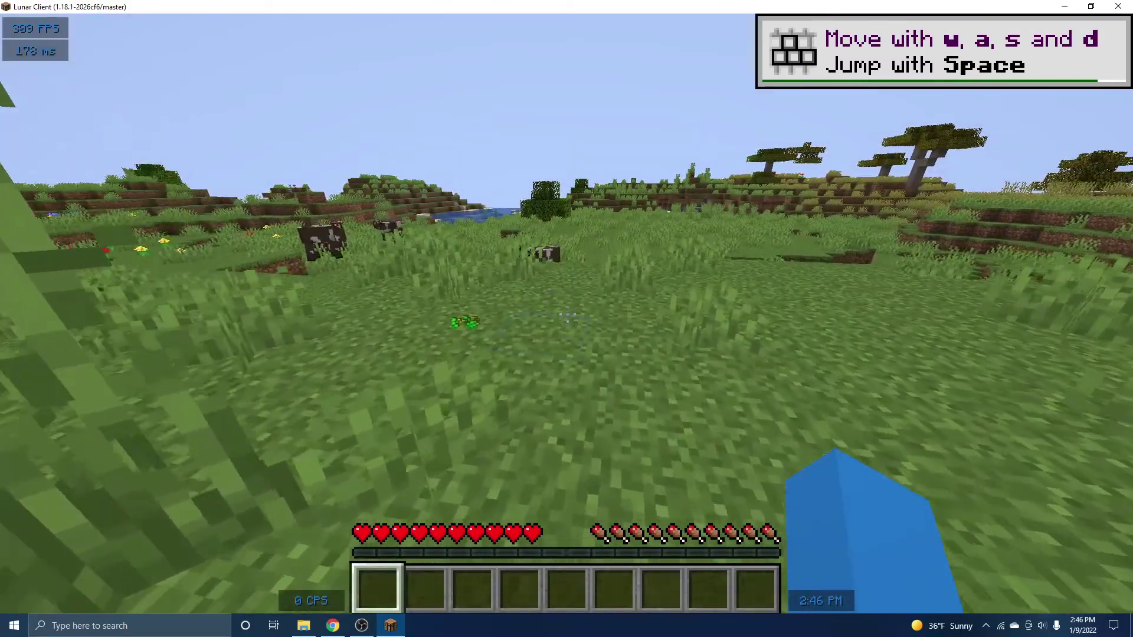
{"action": "key", "text": "slash"}
{"action": "type", "text": "gamemode"}
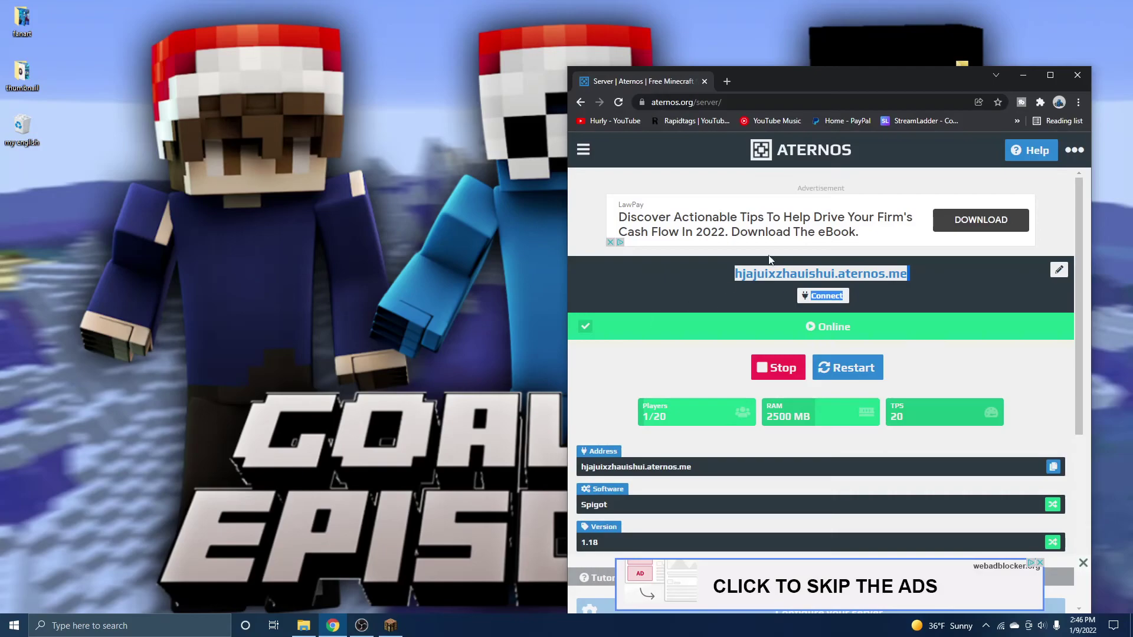
Run the op command for the joined player in the Aternos console
{"action": "left_click", "coordinate": [1050, 75]}
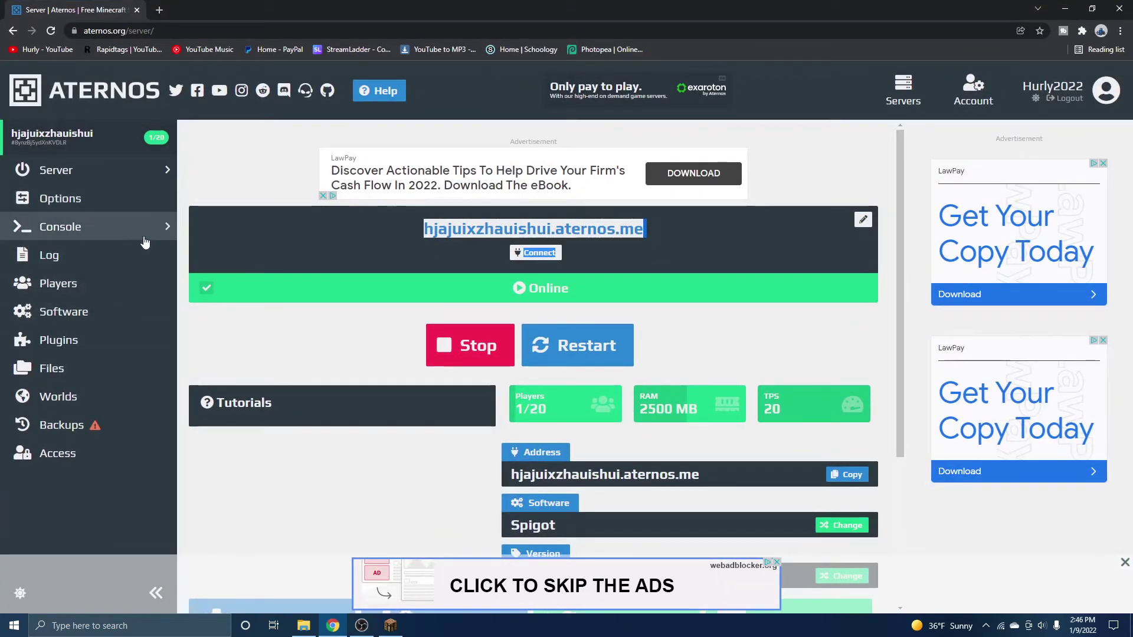
{"action": "left_click", "coordinate": [99, 230]}
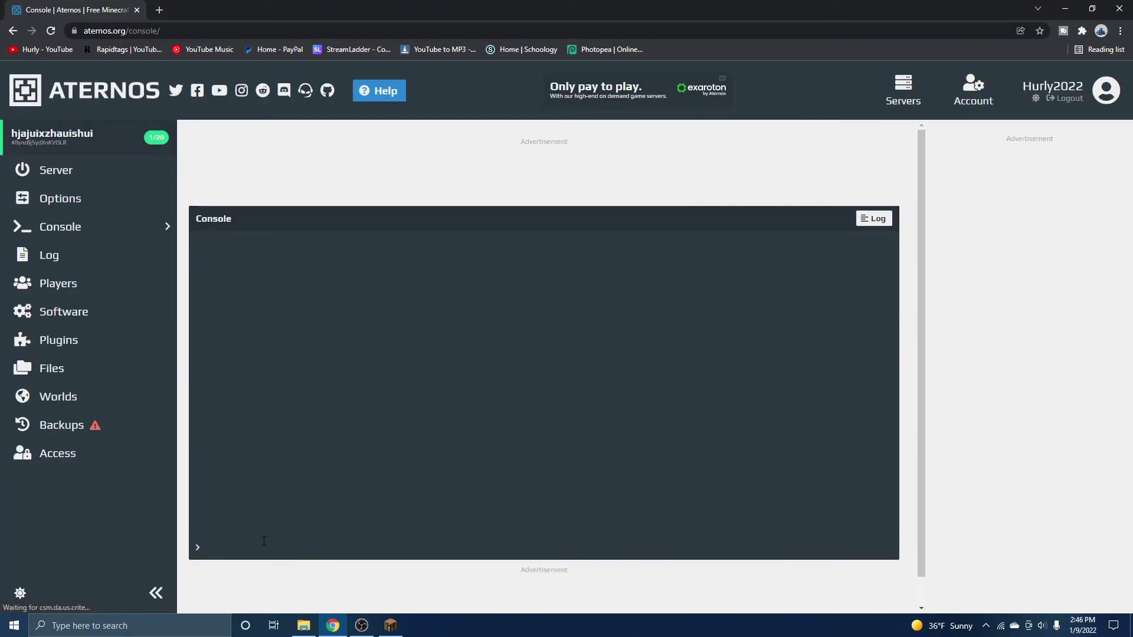
{"action": "left_click", "coordinate": [242, 547]}
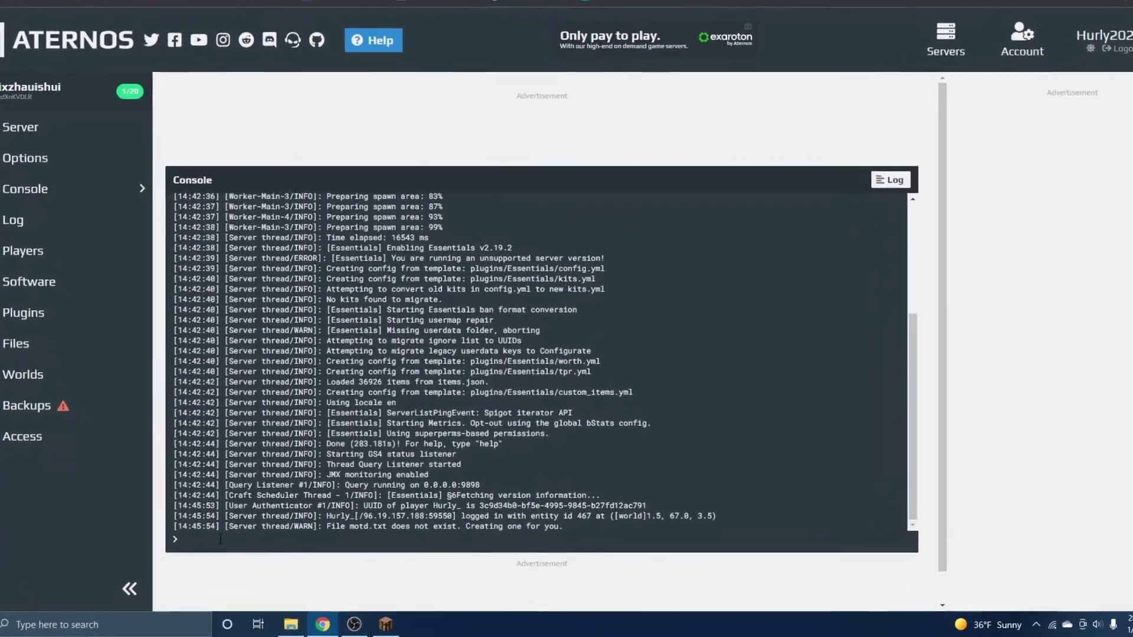
{"action": "type", "text": "op hurly_"}
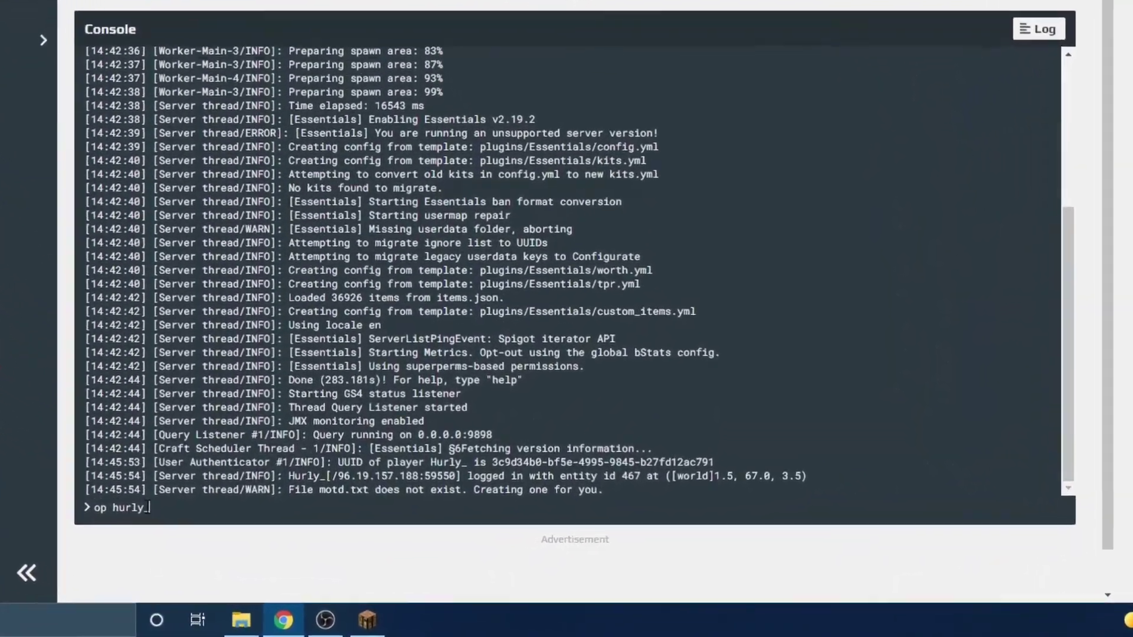
{"action": "key", "text": "Return"}
{"action": "left_click", "coordinate": [383, 623]}
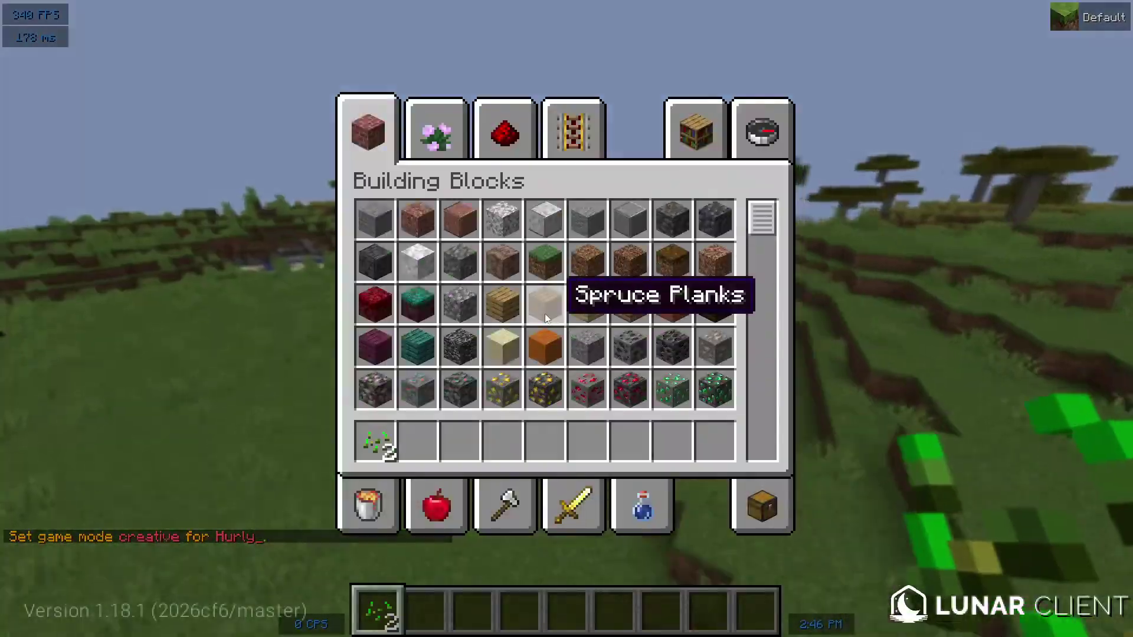
{"action": "key", "text": "e"}
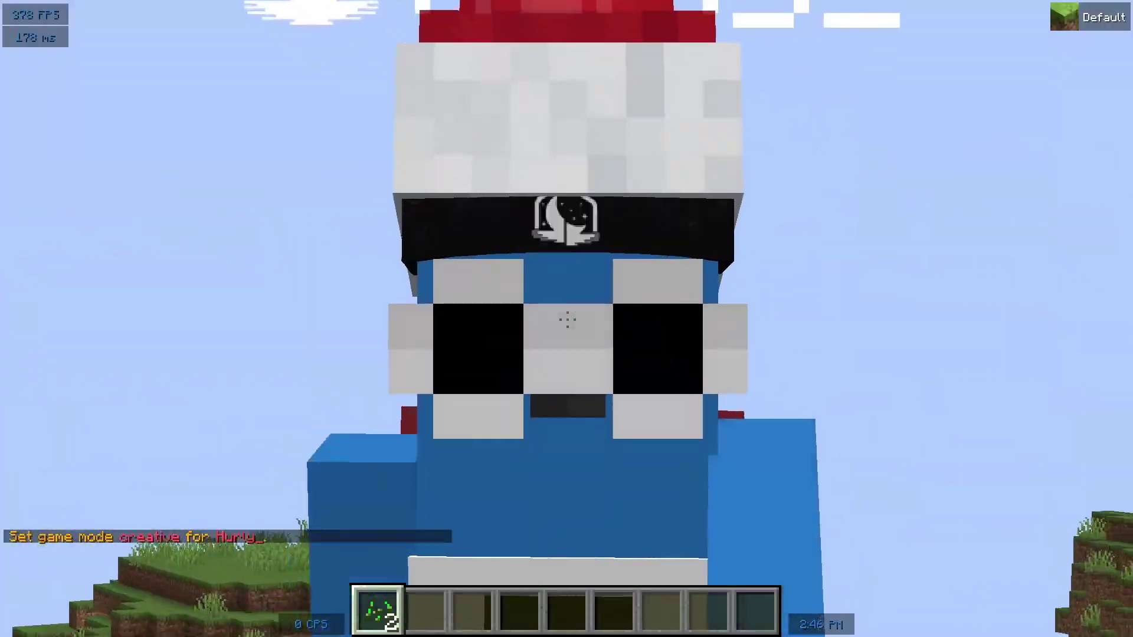
Open the creative inventory and place sand and grass blocks in the hotbar
{"action": "key", "text": "space"}
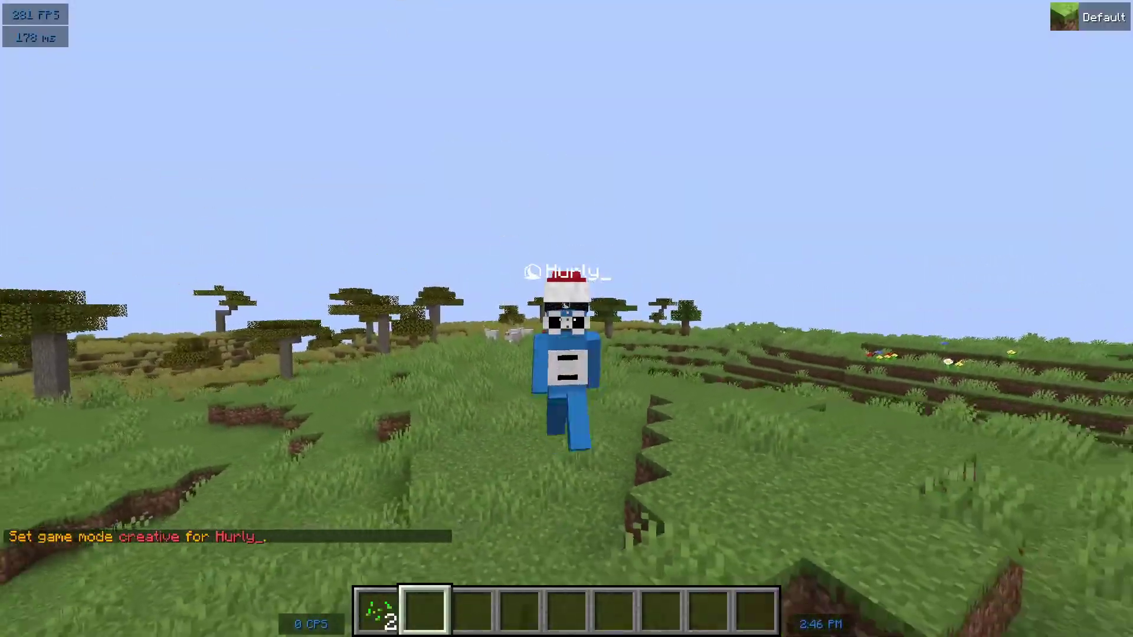
{"action": "key", "text": "1"}
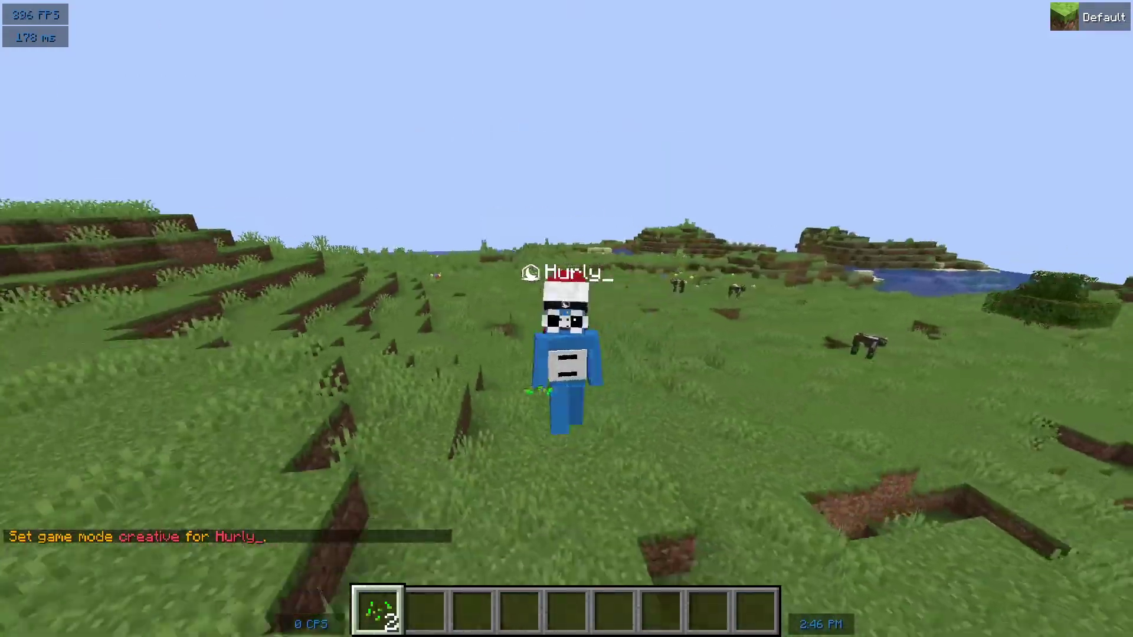
{"action": "key", "text": "2"}
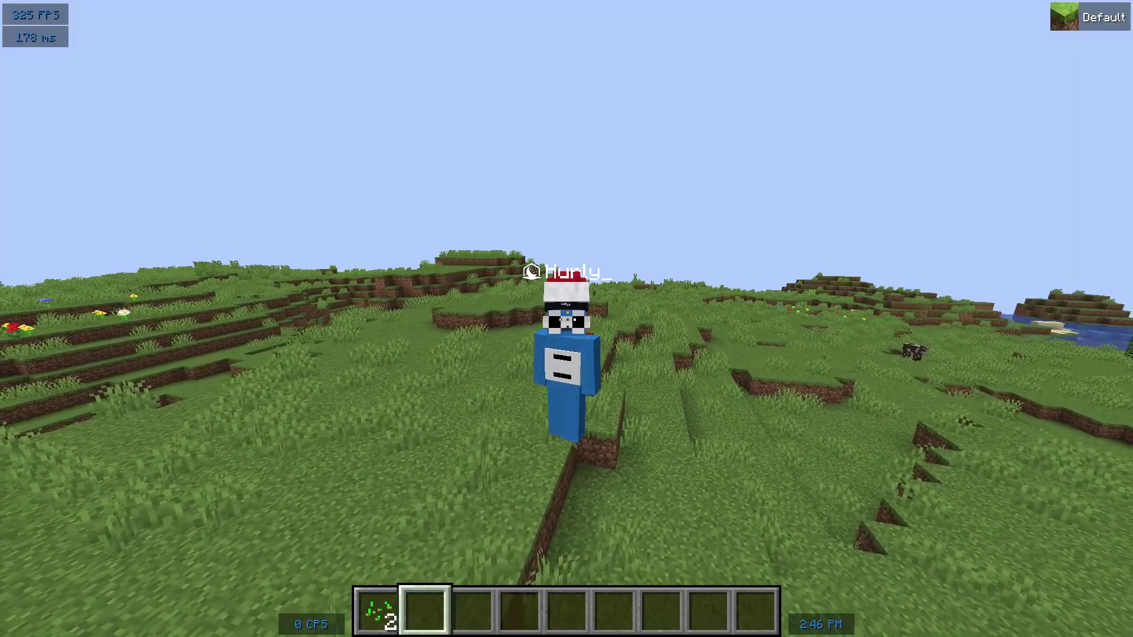
Run /plugins in chat to confirm Essentials is loaded
{"action": "key", "text": "slash"}
{"action": "type", "text": "p"}
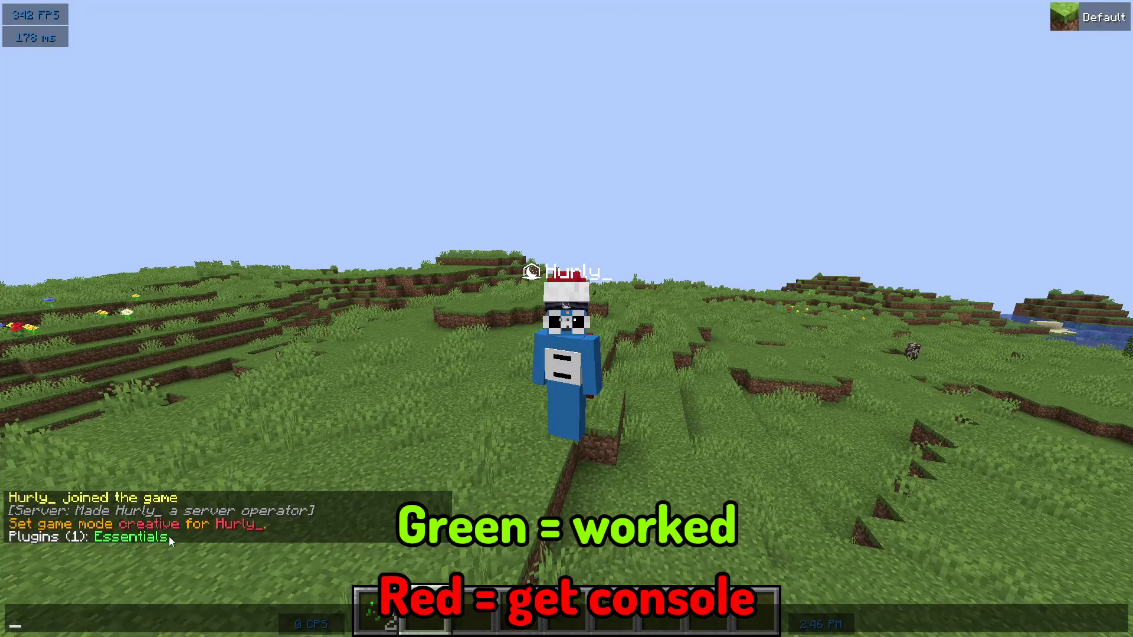
{"action": "key", "text": "Escape"}
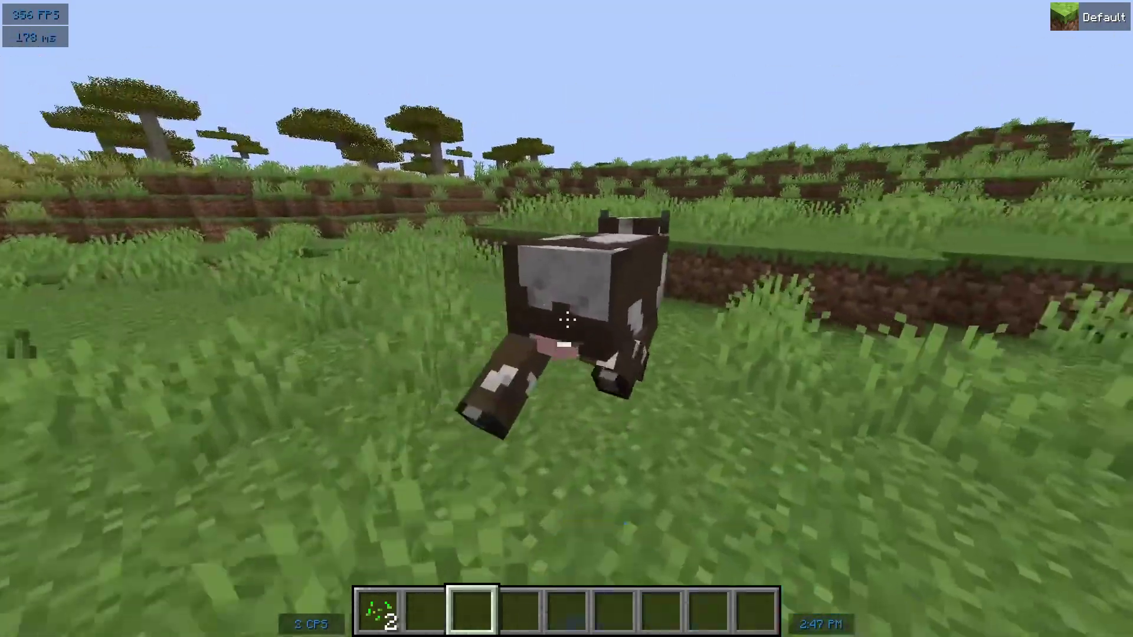
Dig a small pit in the grass and cycle camera views with F5
{"action": "left_click", "coordinate": [567, 319]}
{"action": "left_click", "coordinate": [566, 319]}
{"action": "left_click", "coordinate": [566, 319]}
{"action": "left_click", "coordinate": [567, 318]}
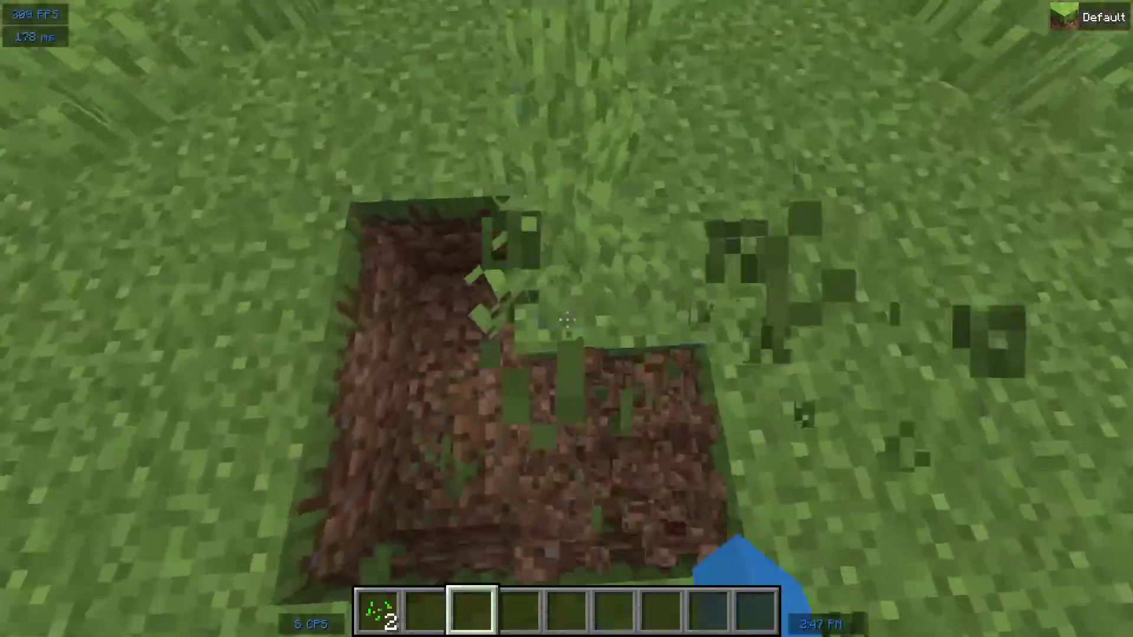
{"action": "key", "text": "F5"}
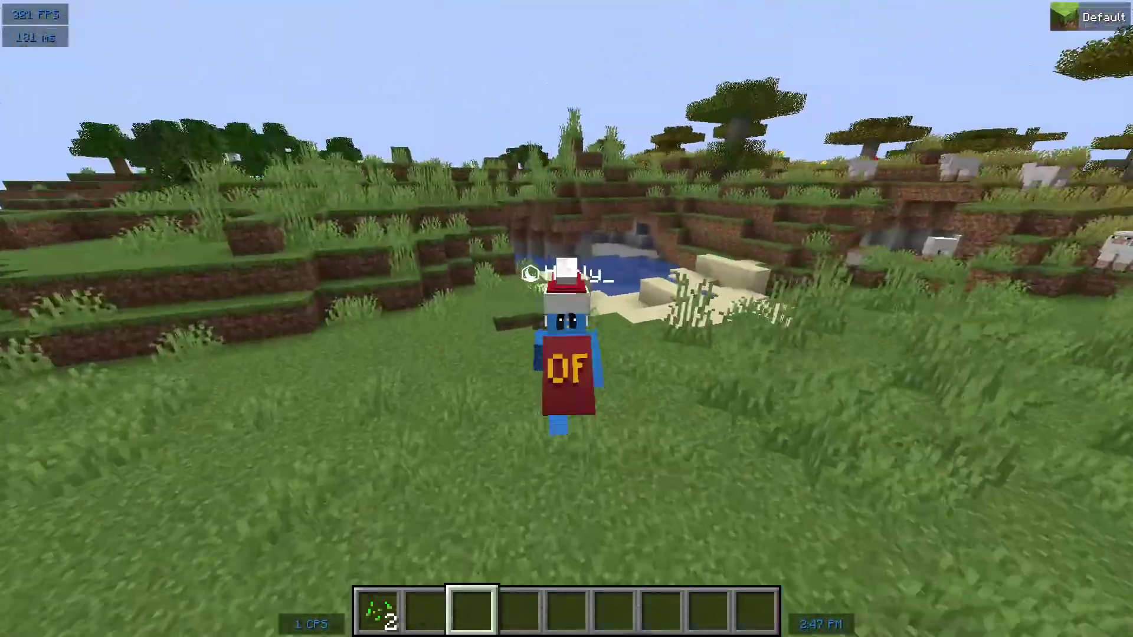
{"action": "key", "text": "F5"}
{"action": "key", "text": "2"}
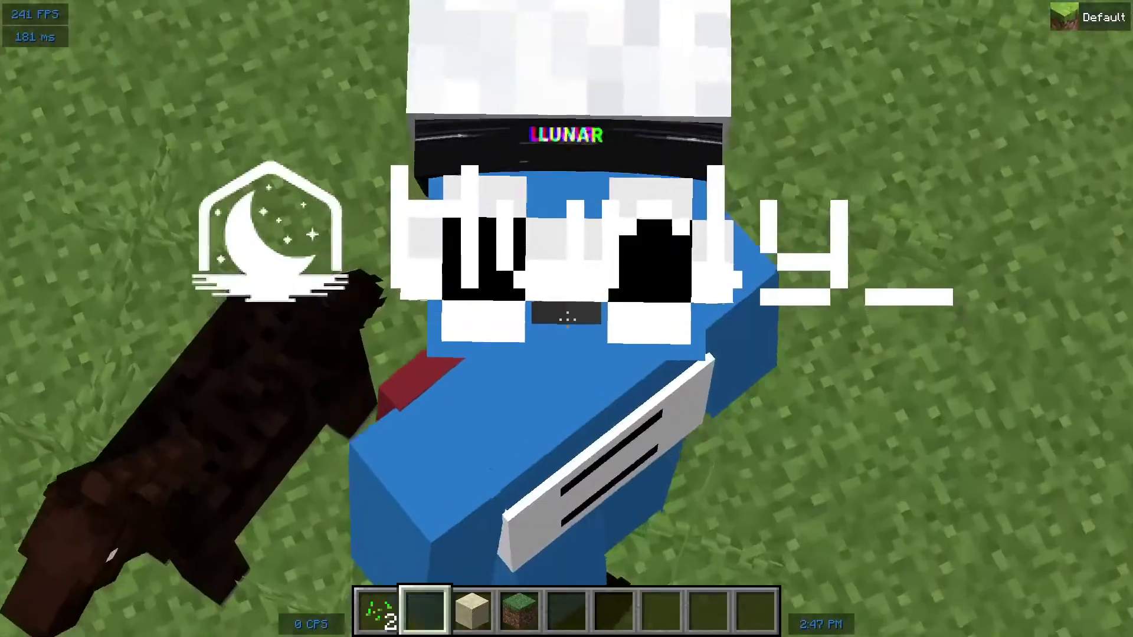